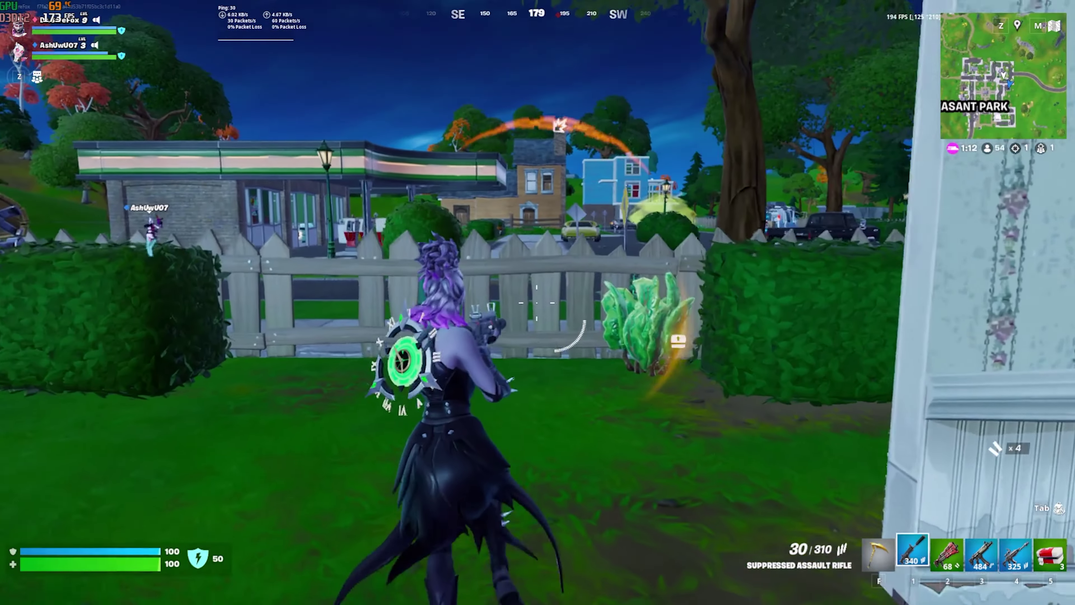
Step: Equip the scoped assault rifle, vault forward, fire twice through the scope at the opponent, then reposition
key("3")
key("space")
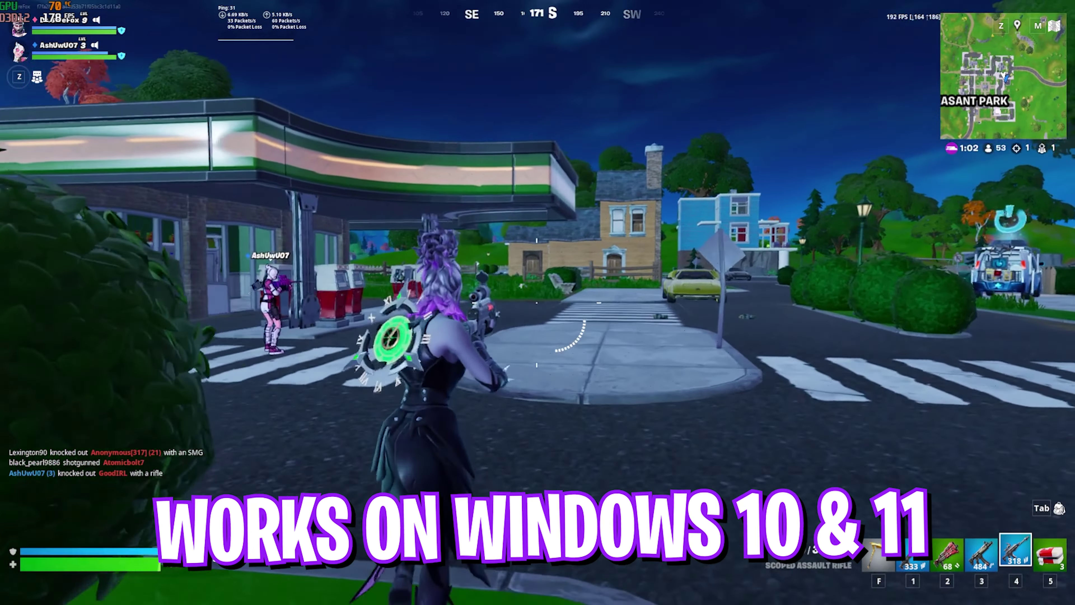
right_click(537, 303)
left_click(536, 303)
left_click(537, 303)
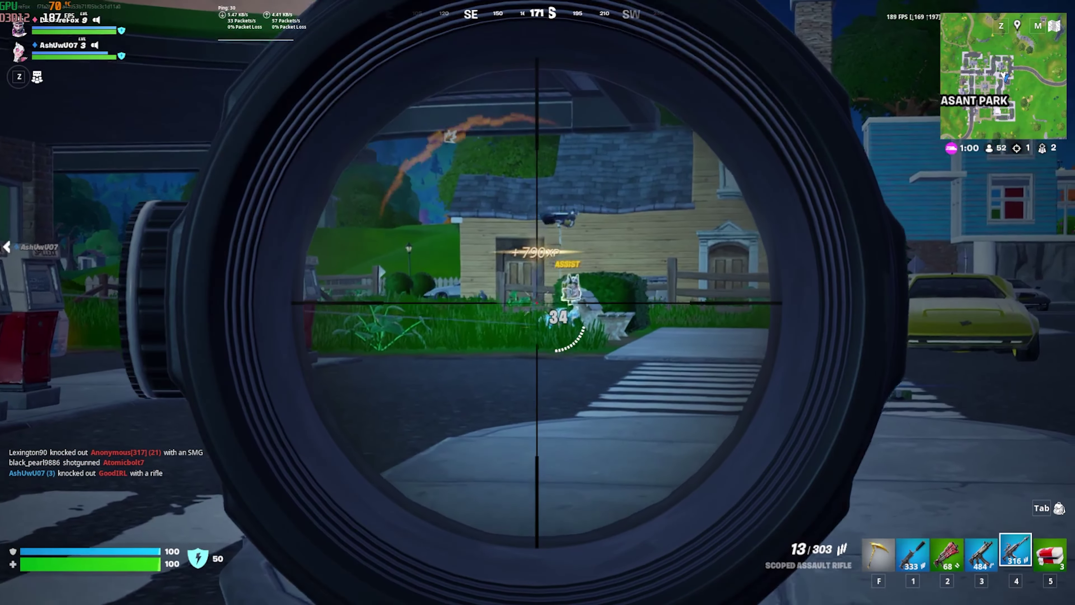
key("w")
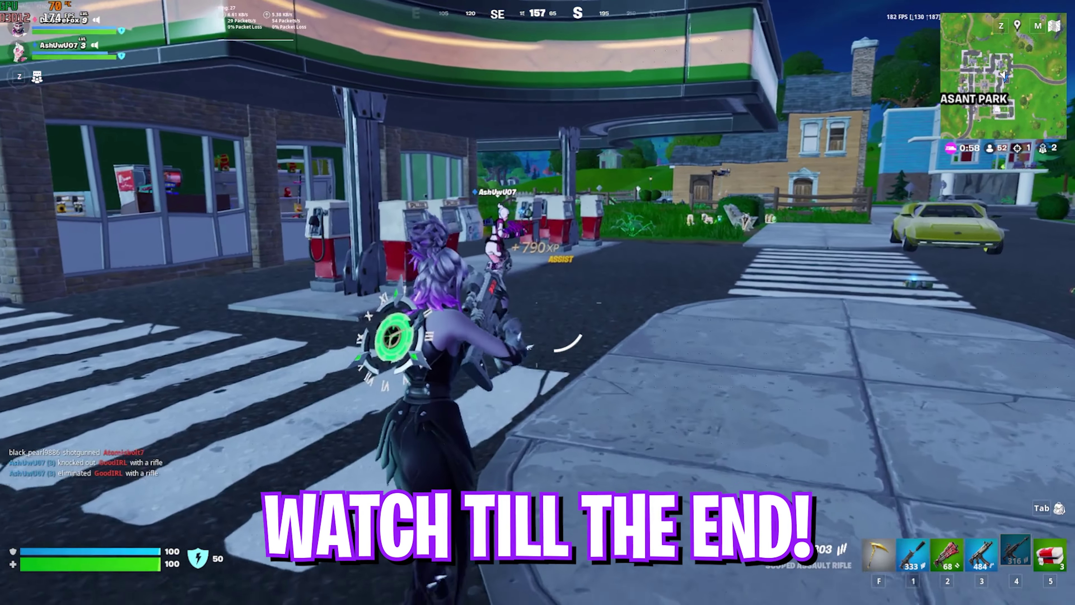
key("s")
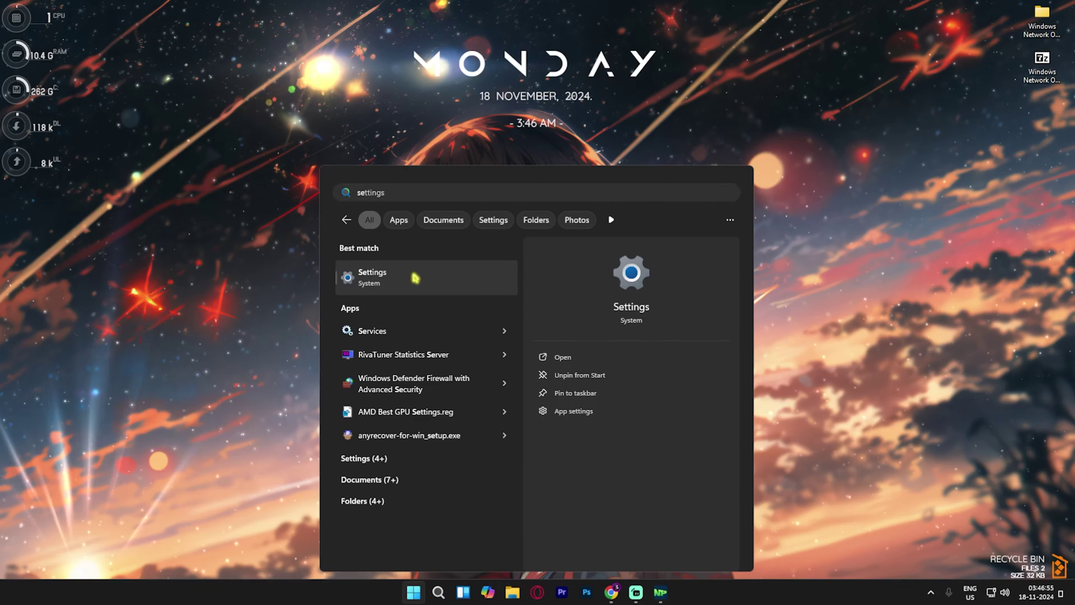
Step: Launch Settings and view the Windows Update page, which reports the system is up to date
left_click(412, 276)
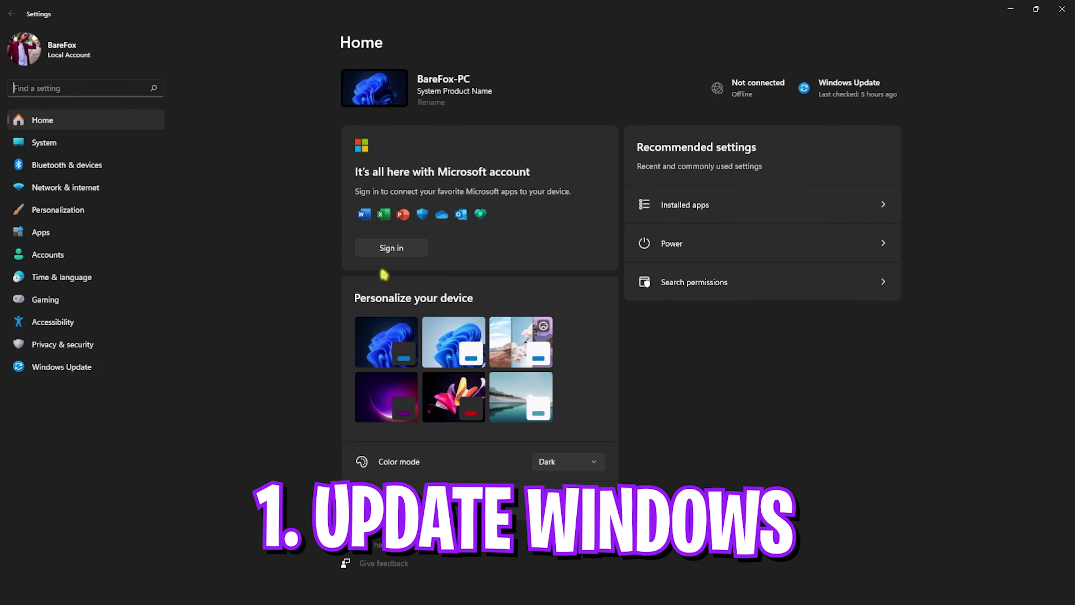
left_click(76, 367)
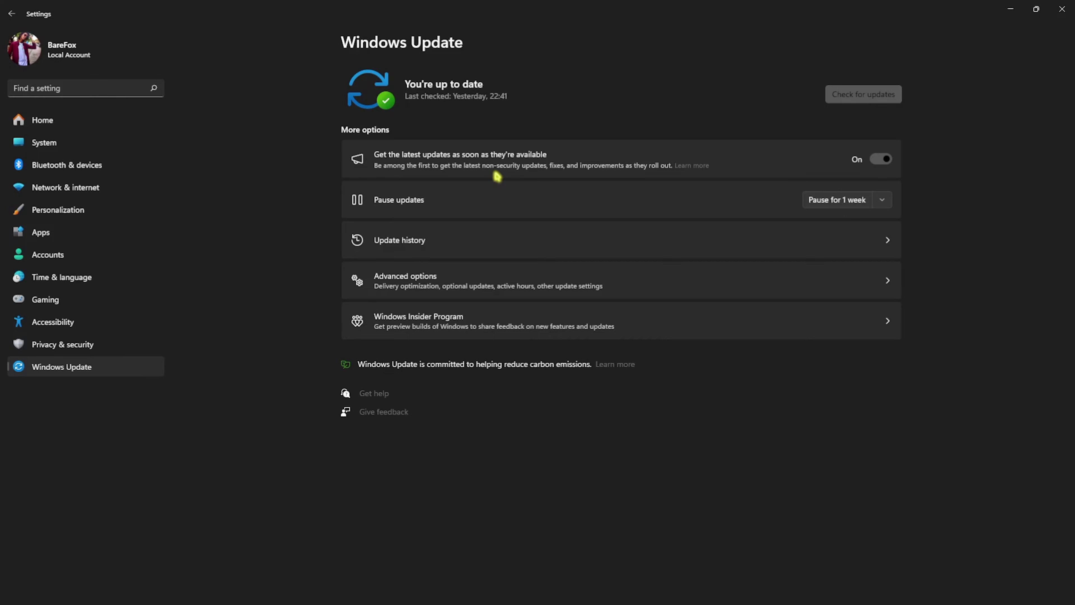
Step: Check the Ethernet connection's 8.8.8.8 DNS details, then go to Advanced network settings' Network reset page
left_click(82, 187)
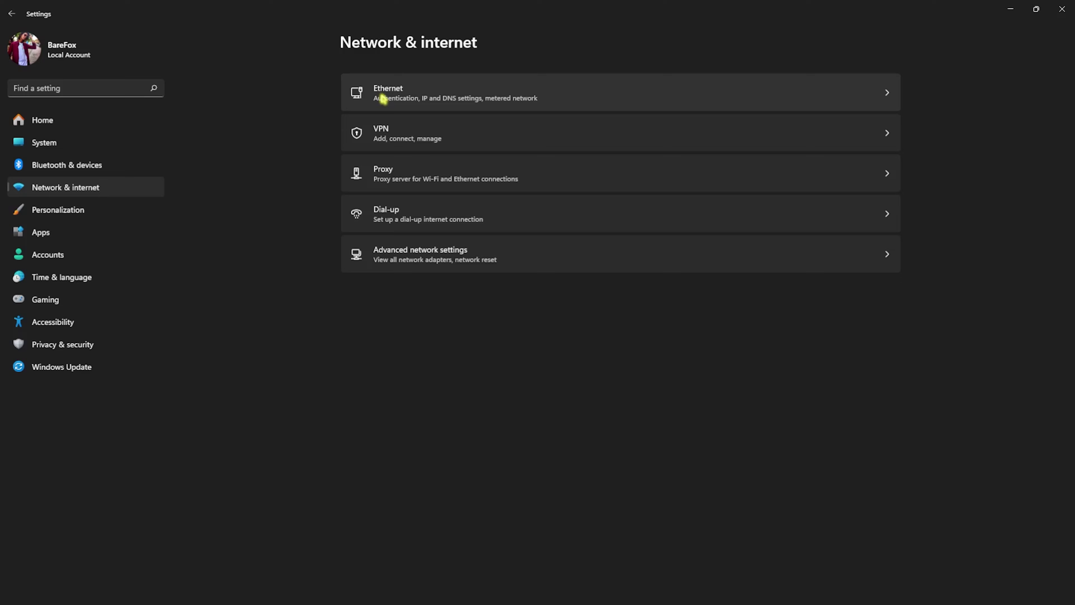
left_click(383, 99)
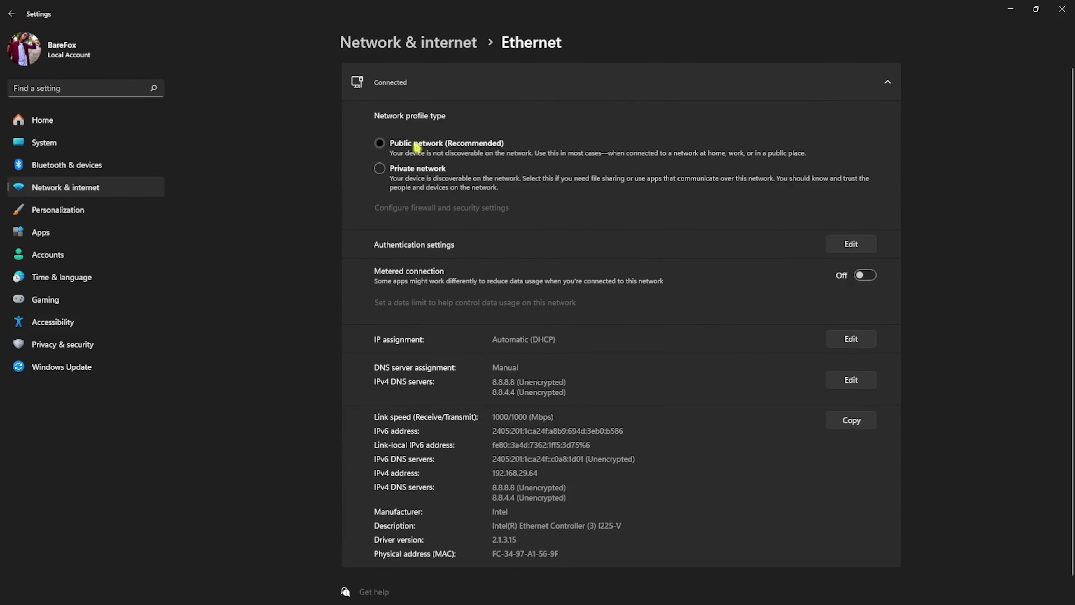
left_click(432, 47)
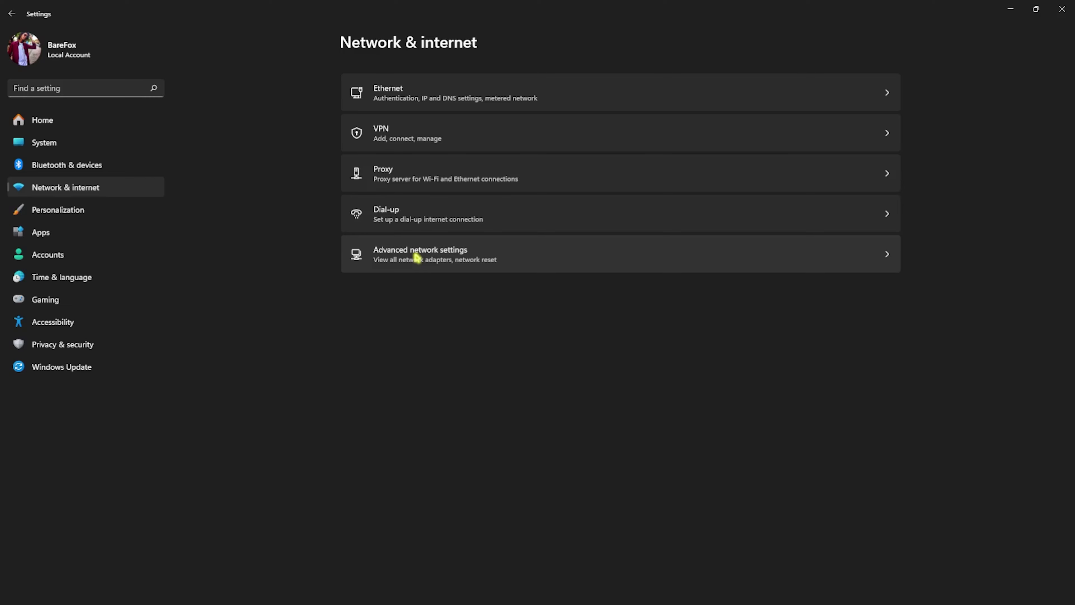
left_click(389, 256)
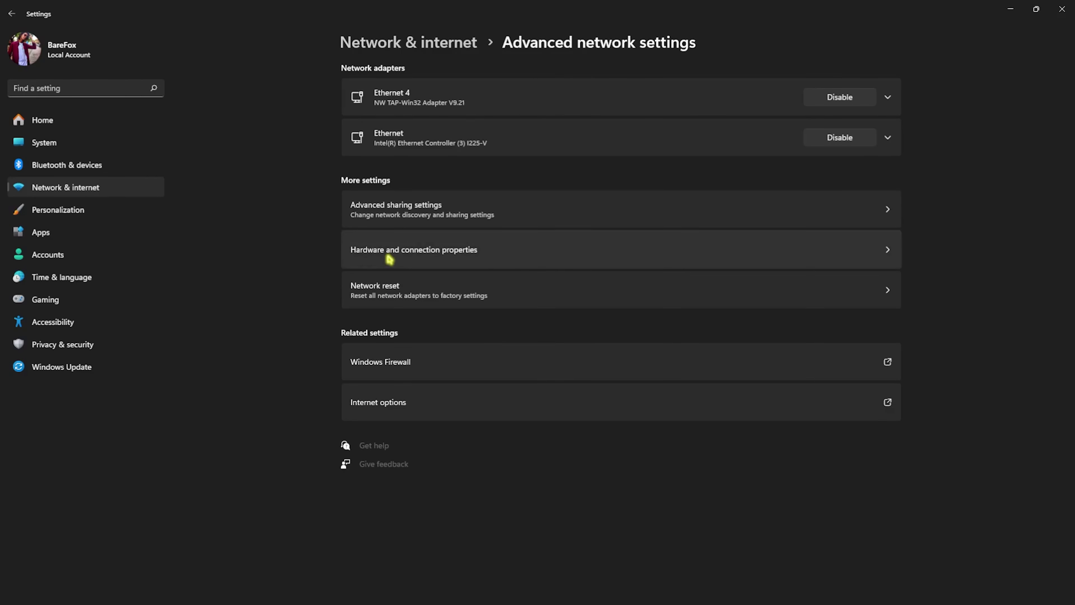
left_click(428, 295)
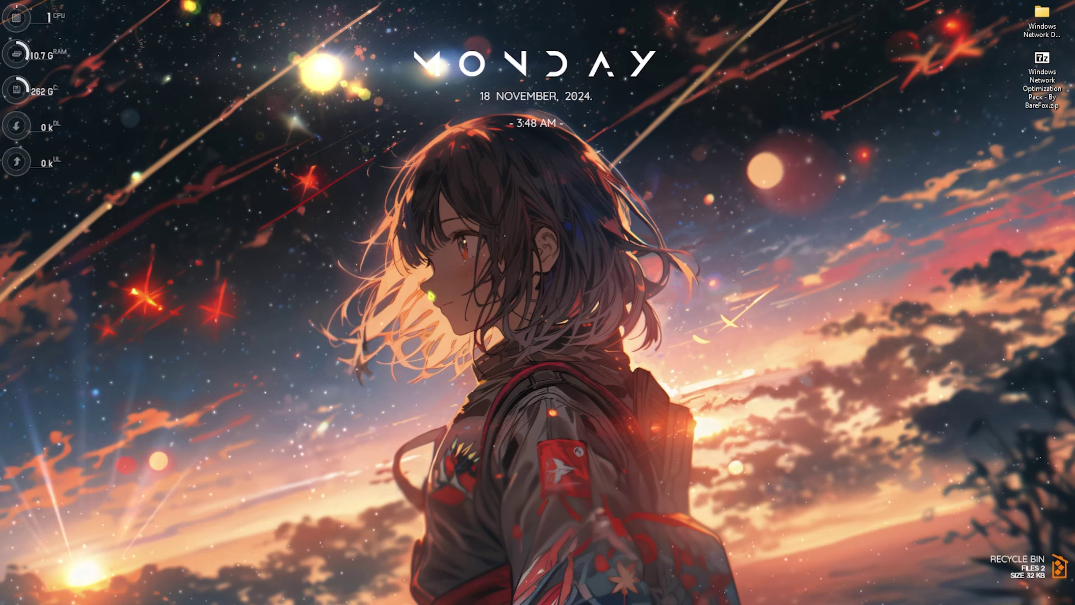
Step: Add VALORANT.exe to the firewall's allowed apps, dismiss the already-listed error, and scroll the list
key("super")
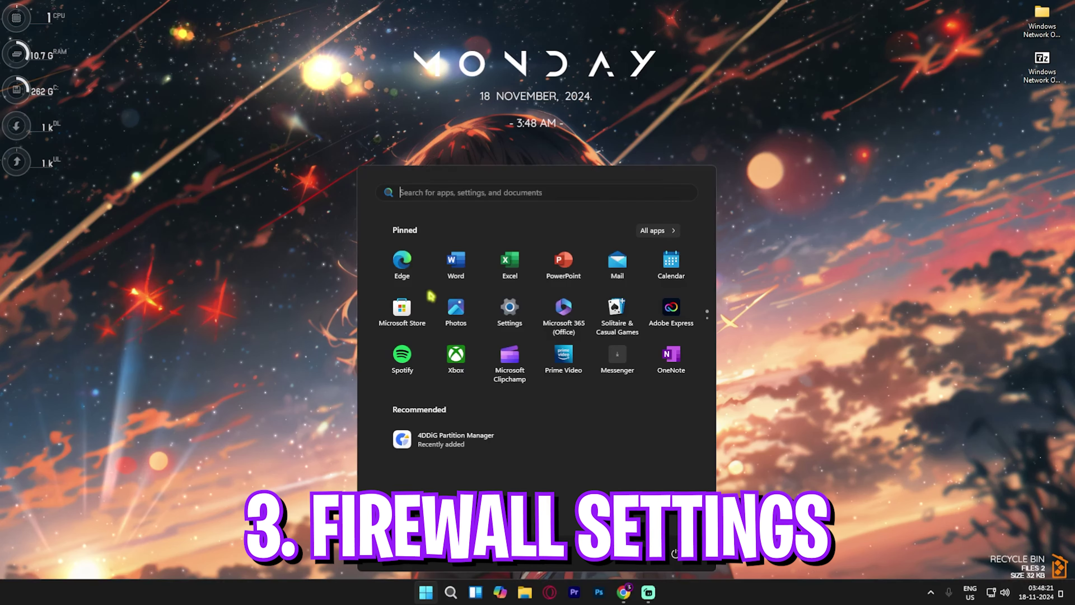
type("allow")
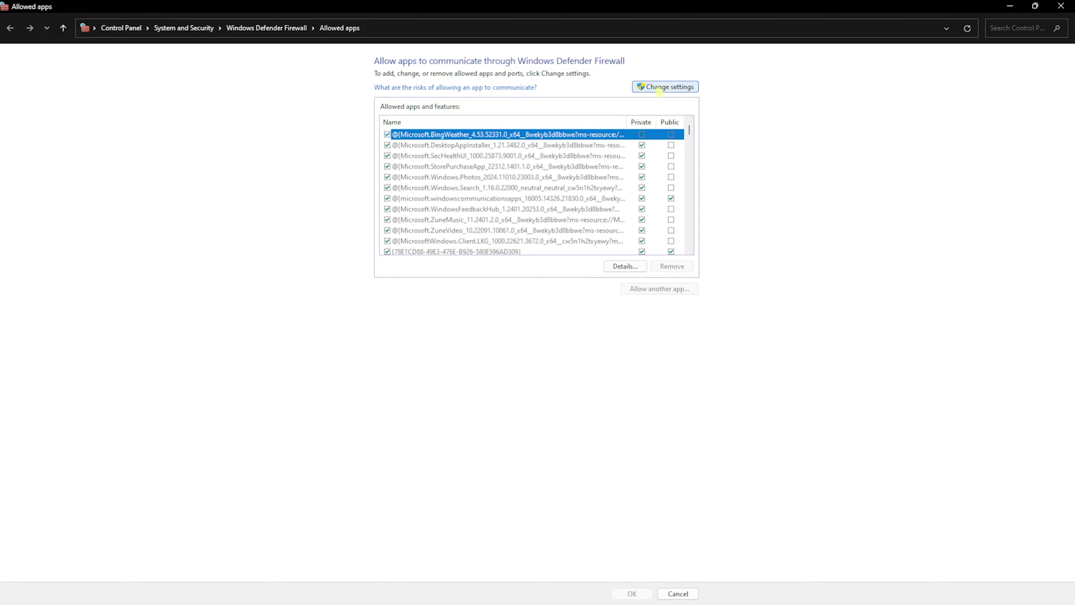
left_click(664, 87)
left_click(660, 289)
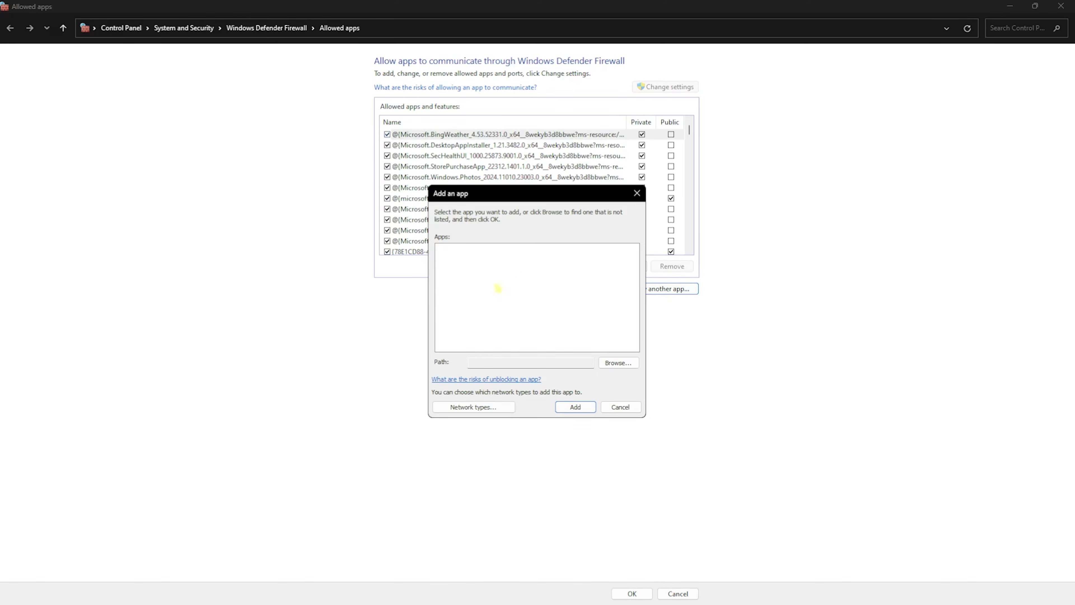
left_click(617, 363)
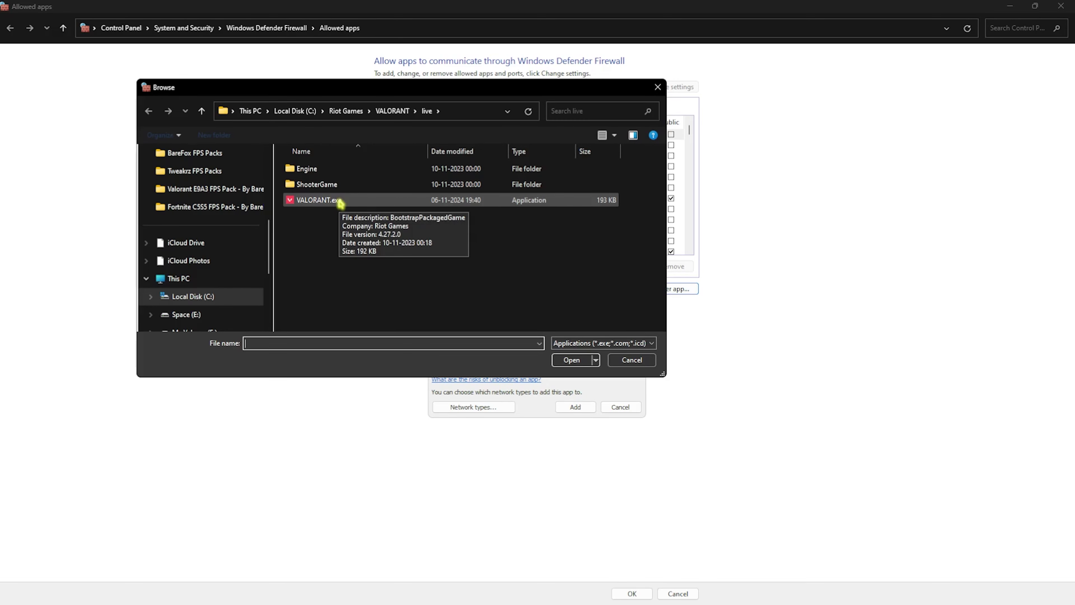
left_click(339, 203)
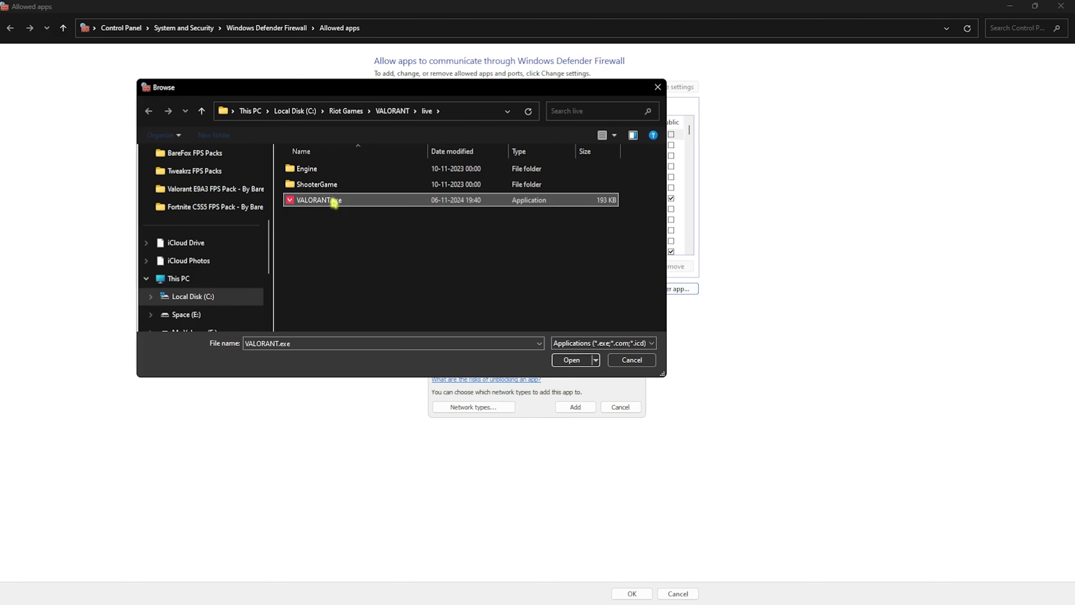
left_click(572, 359)
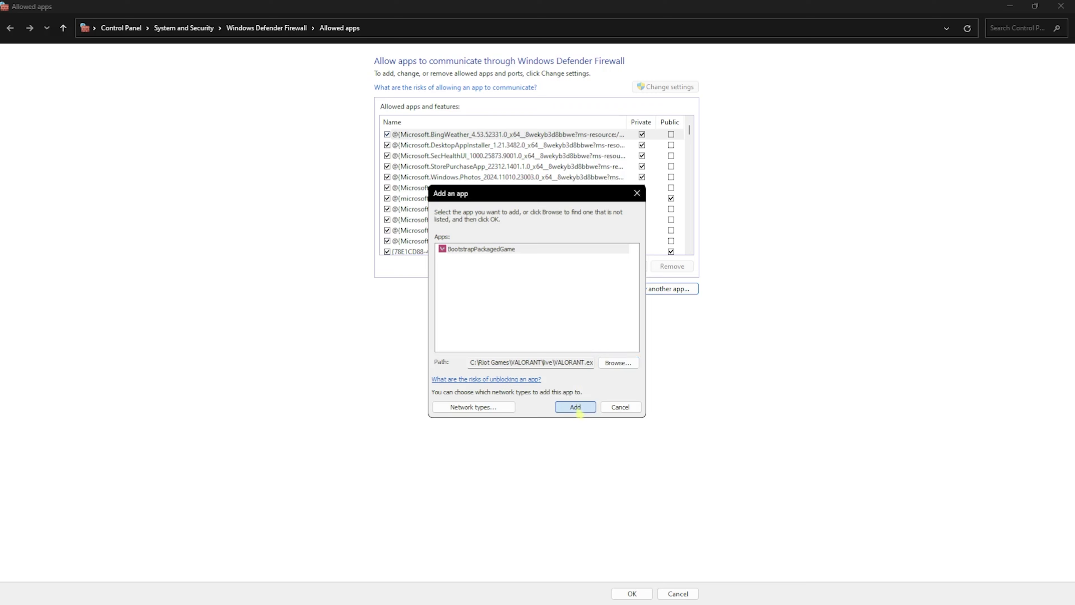
left_click(575, 406)
left_click(624, 348)
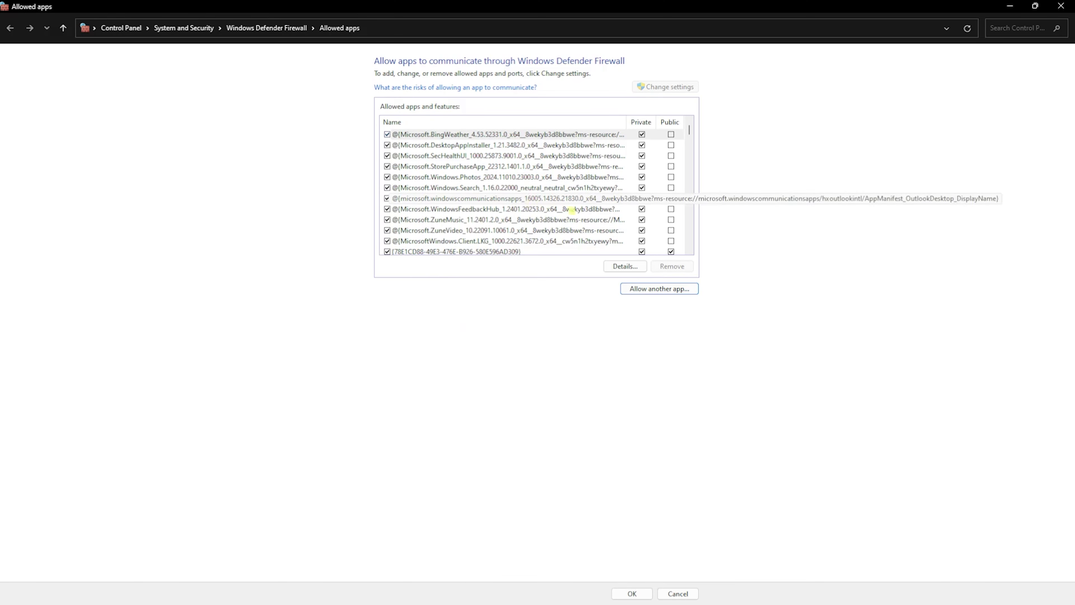
scroll(609, 219, "down", 1)
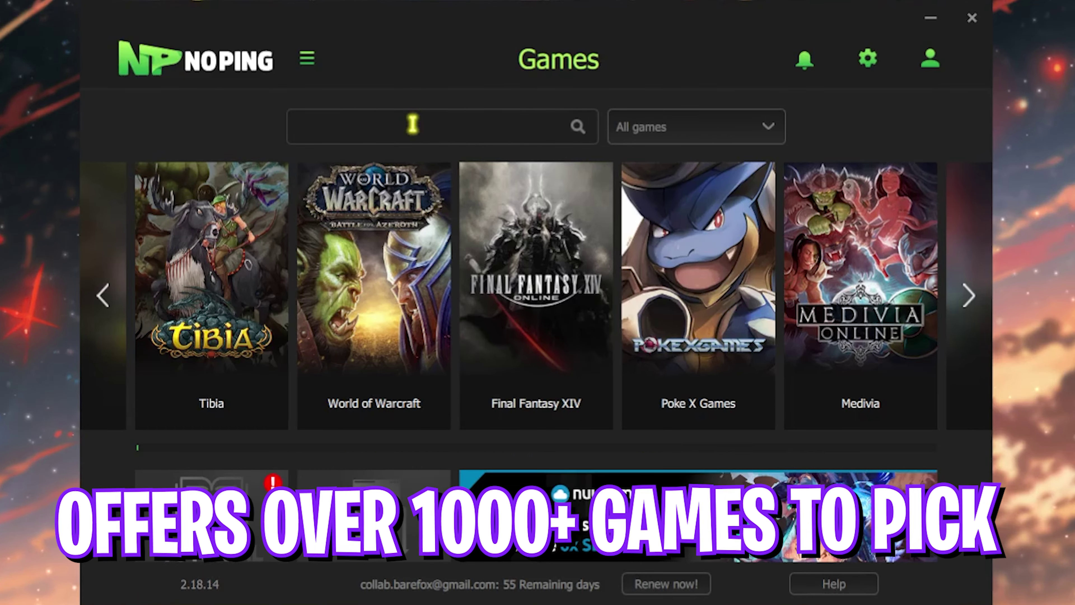
Step: Search 'For' in NoPing and optimize Fortnite through the Dubai 01 server at 46ms
type("For")
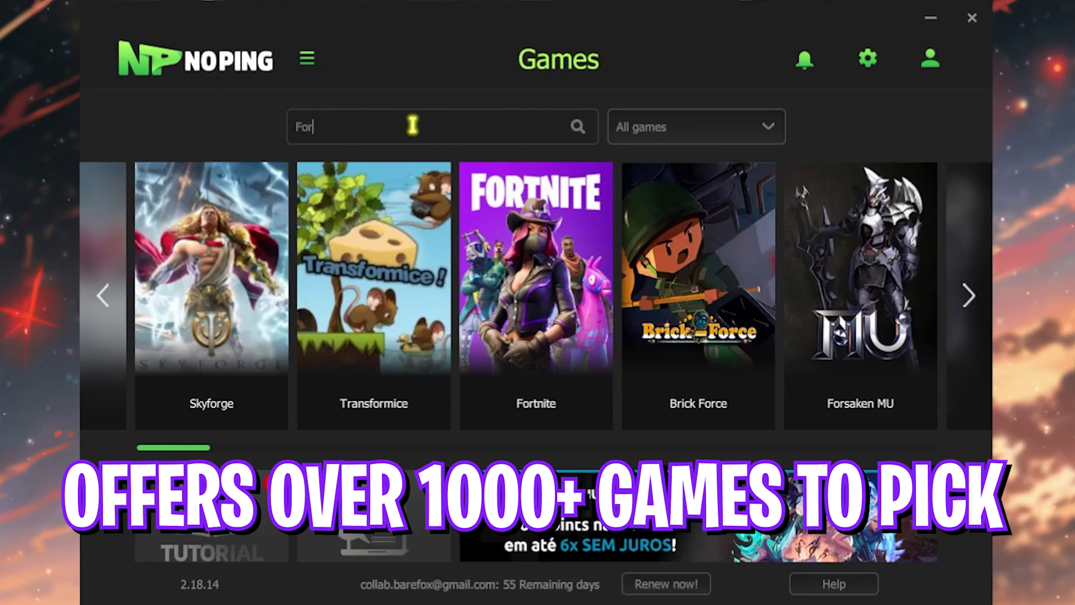
mouse_move(523, 258)
left_click(537, 298)
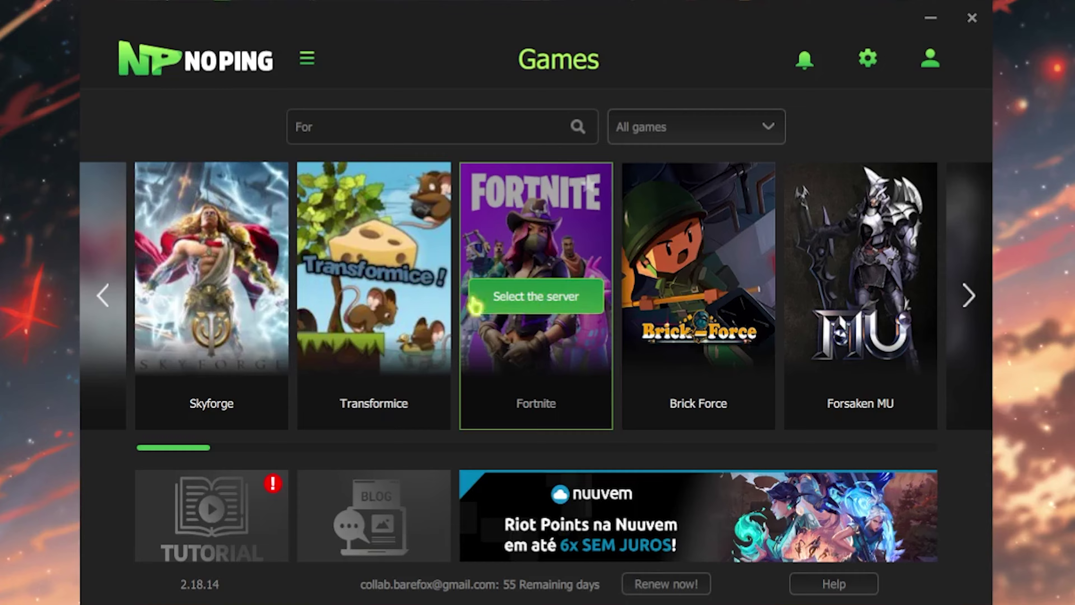
scroll(509, 355, "down", 4)
scroll(509, 359, "down", 10)
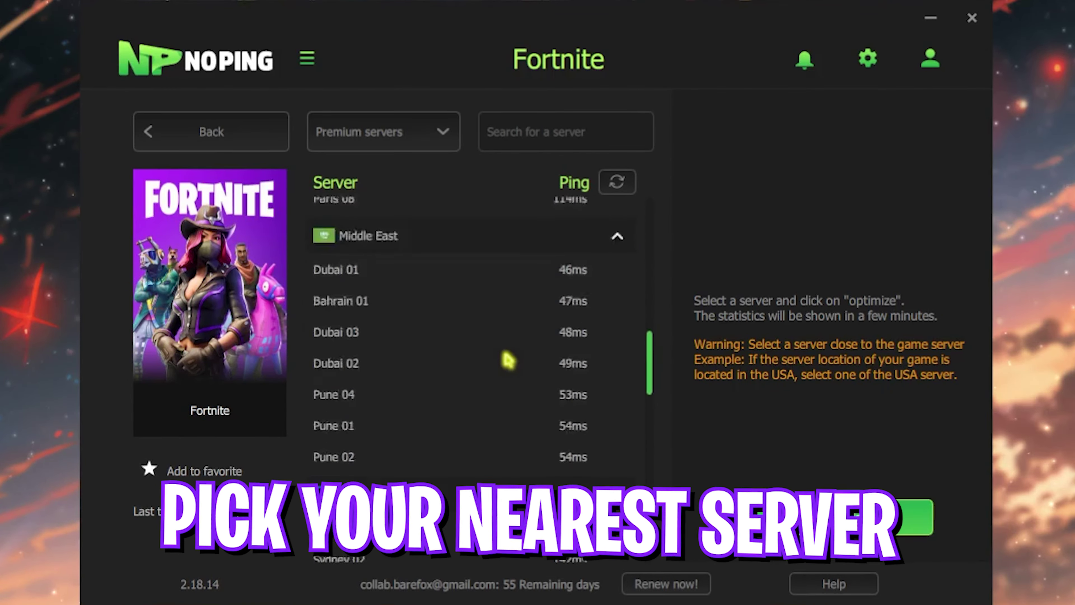
scroll(509, 359, "up", 5)
left_click(520, 322)
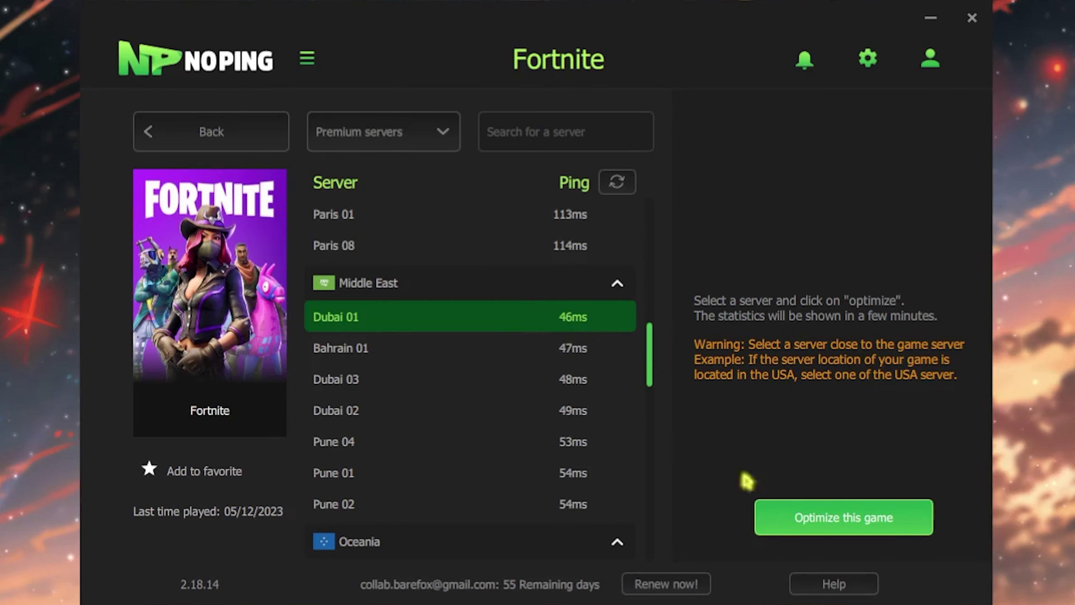
left_click(833, 524)
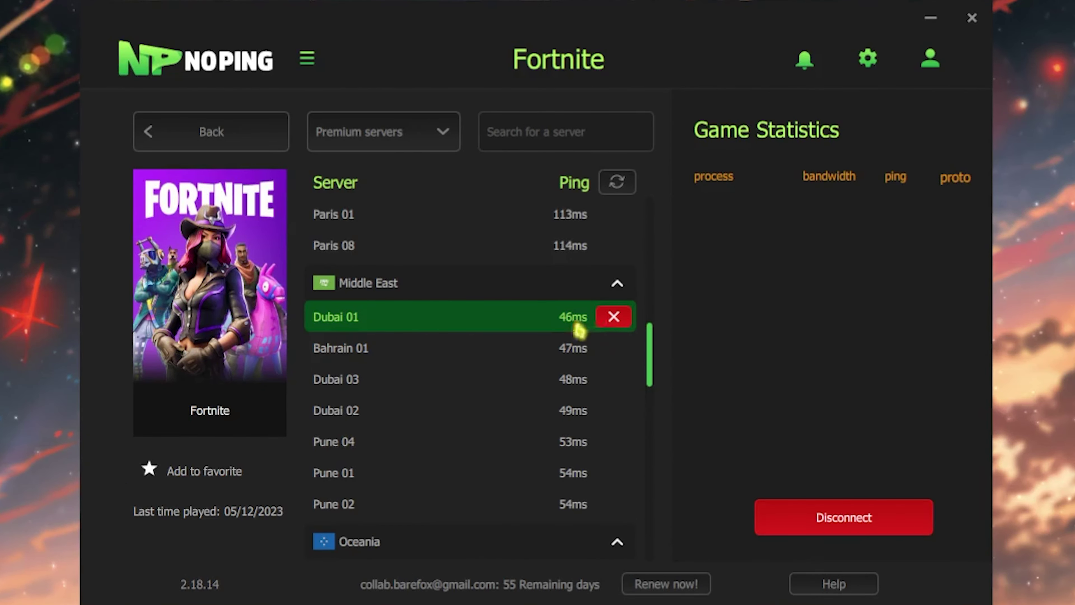
Step: Switch on the Turbo Games toggle in NoPing's settings
left_click(868, 64)
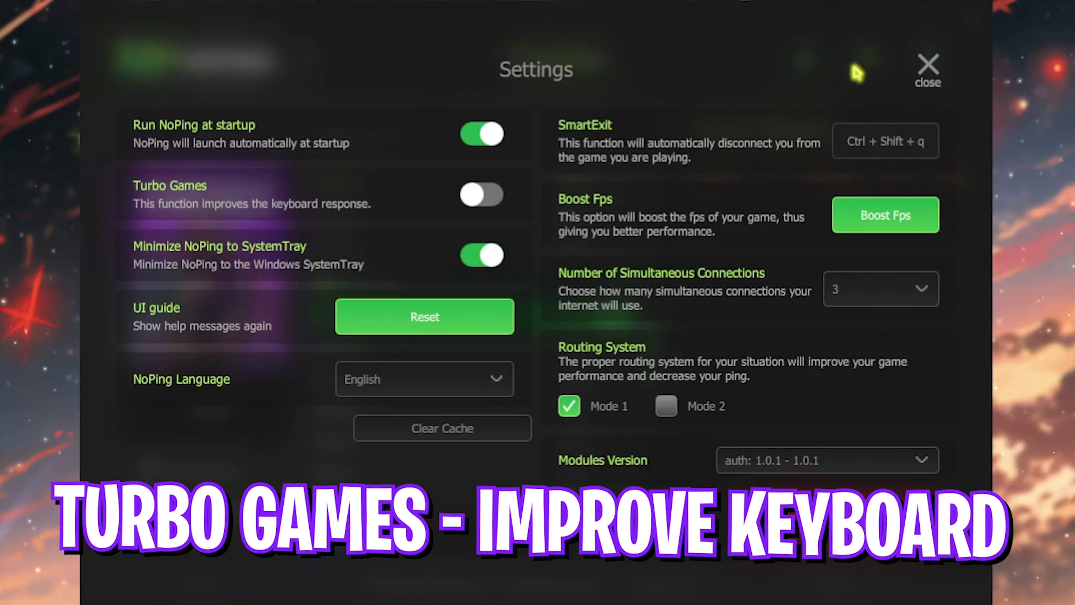
left_click(473, 202)
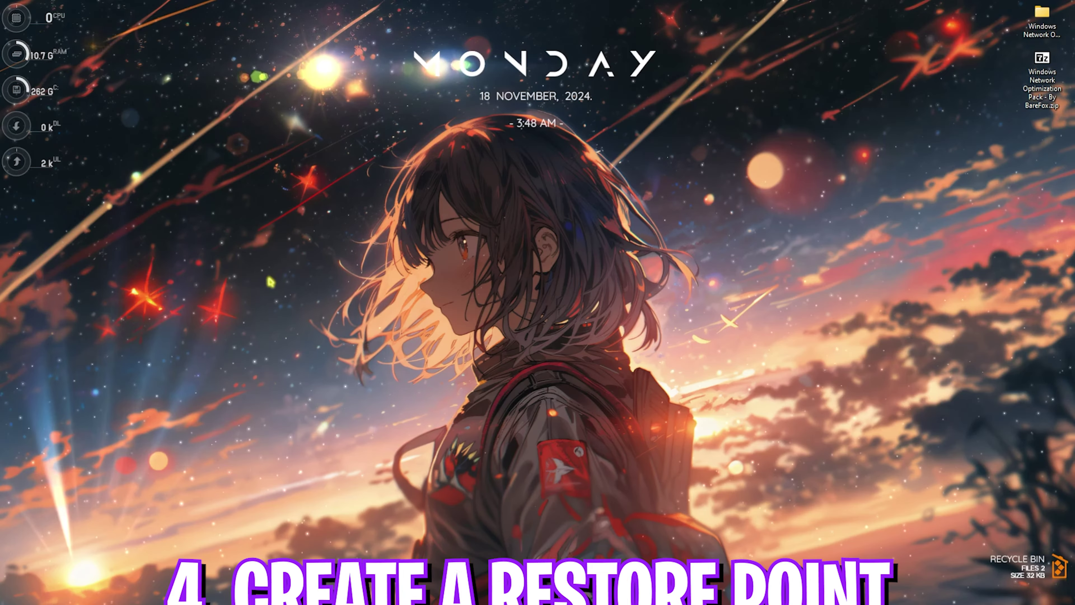
Step: Reach System Protection via the 'create a restore point' search and select Local Disk (C:)
key("super")
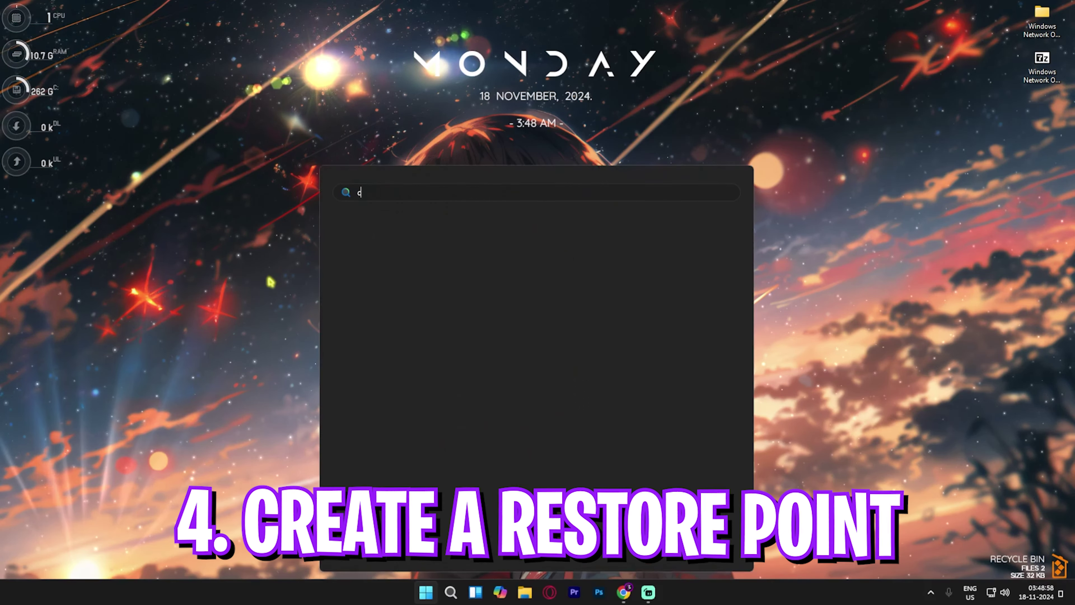
type("create a restore point")
key("Return")
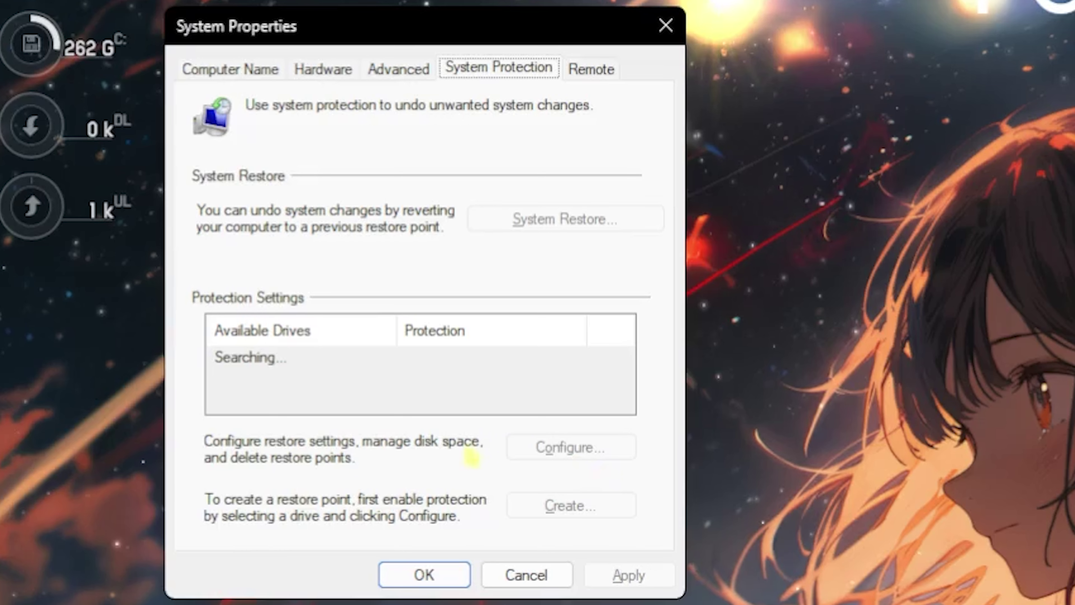
scroll(397, 367, "down", 2)
left_click(341, 408)
Step: Create a restore point named 'Network', then close System Properties
left_click(530, 505)
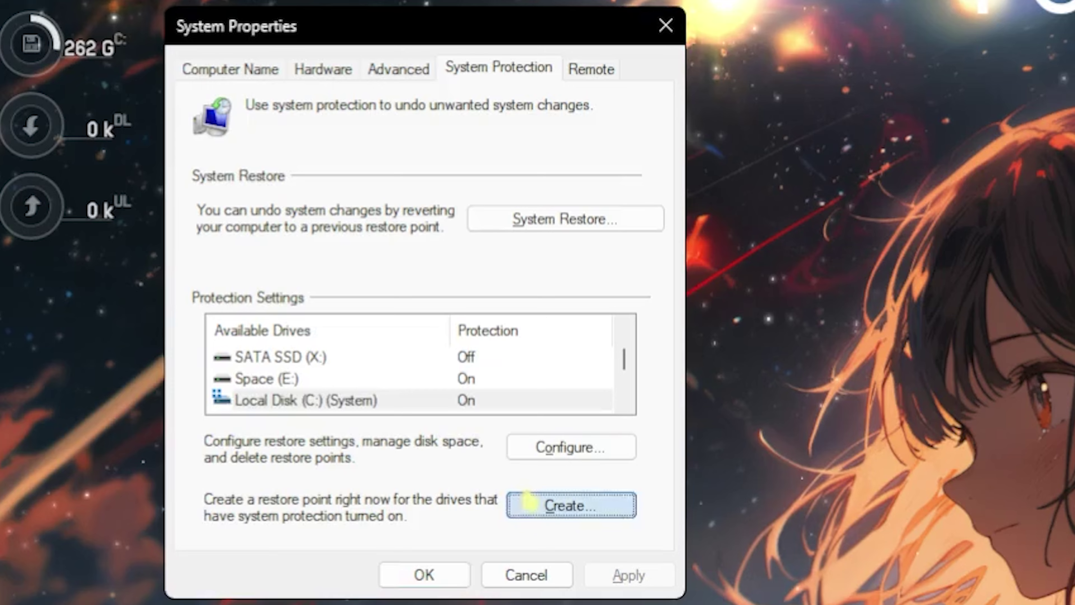
type("Netw")
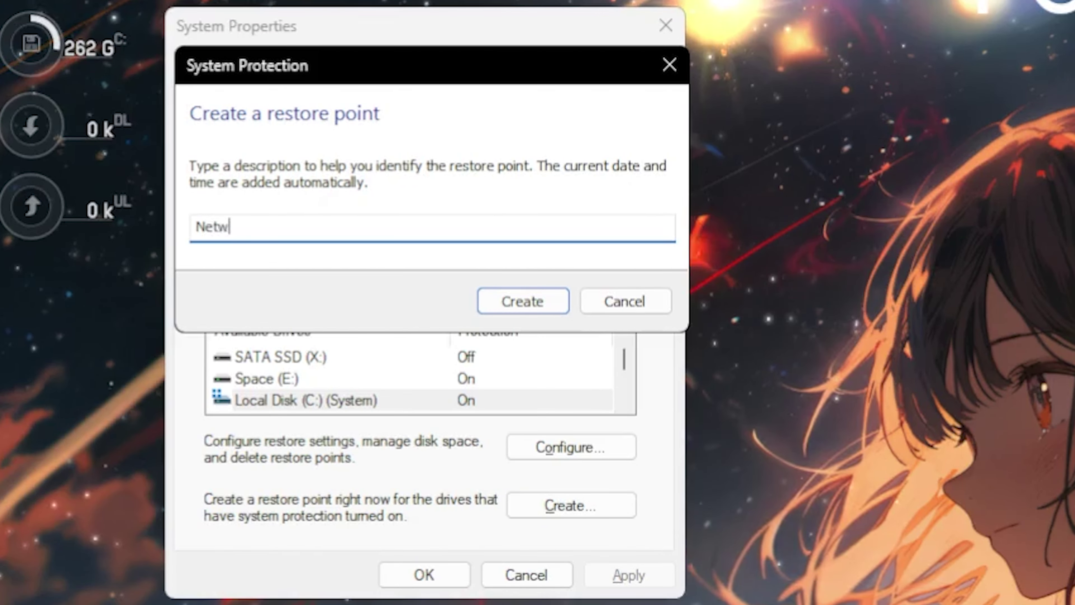
type("ork")
key("Return")
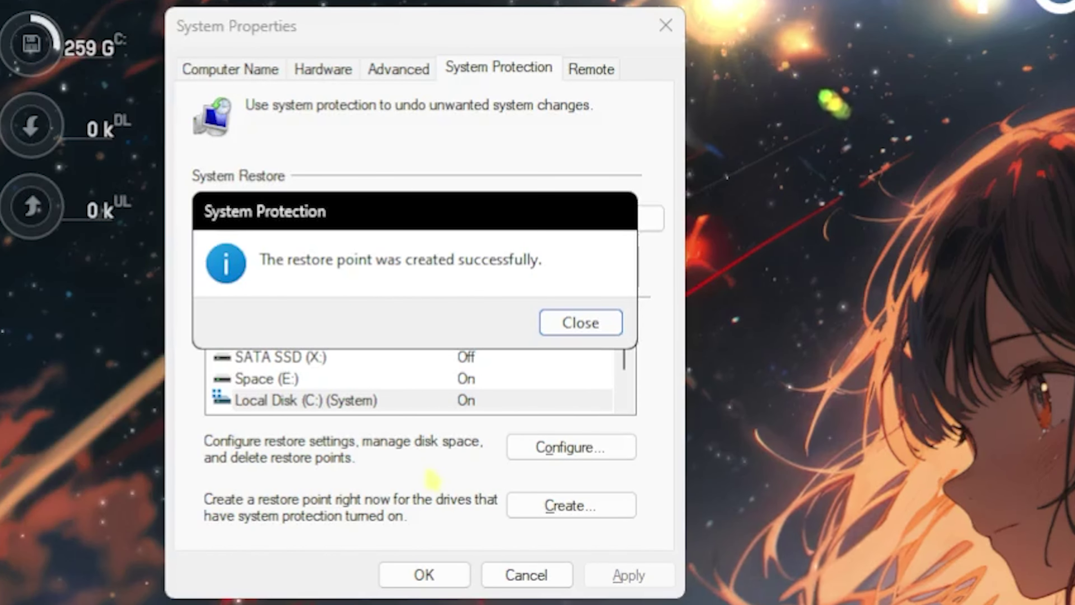
left_click(554, 328)
left_click(424, 575)
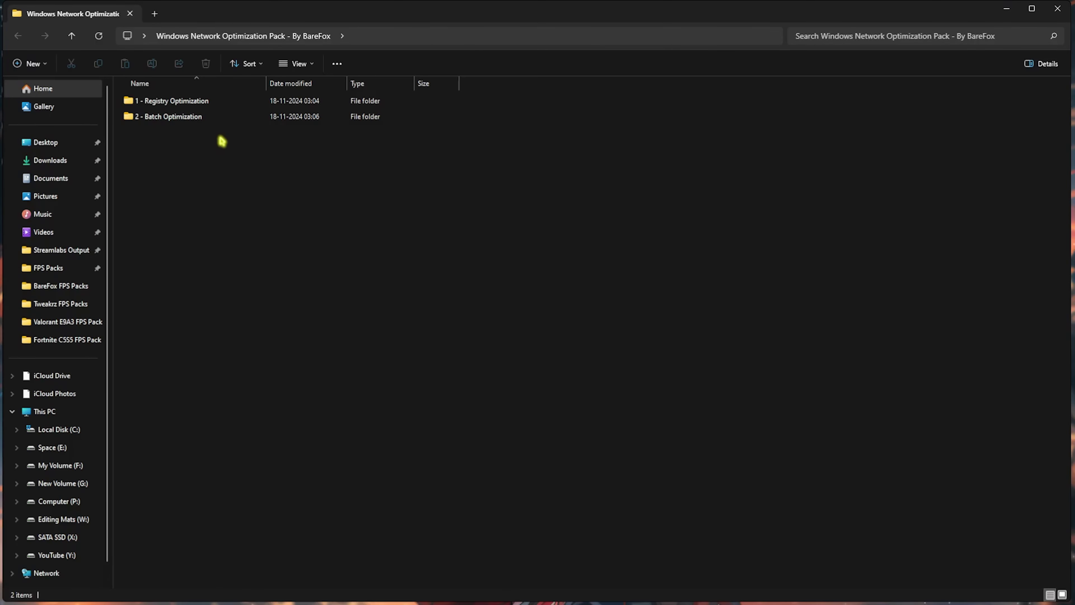
Step: Maximize Explorer, enter '1 - Registry Optimization', and select Disable Power Throttling.reg, then Boost System Responsiveness.reg
left_click(1032, 9)
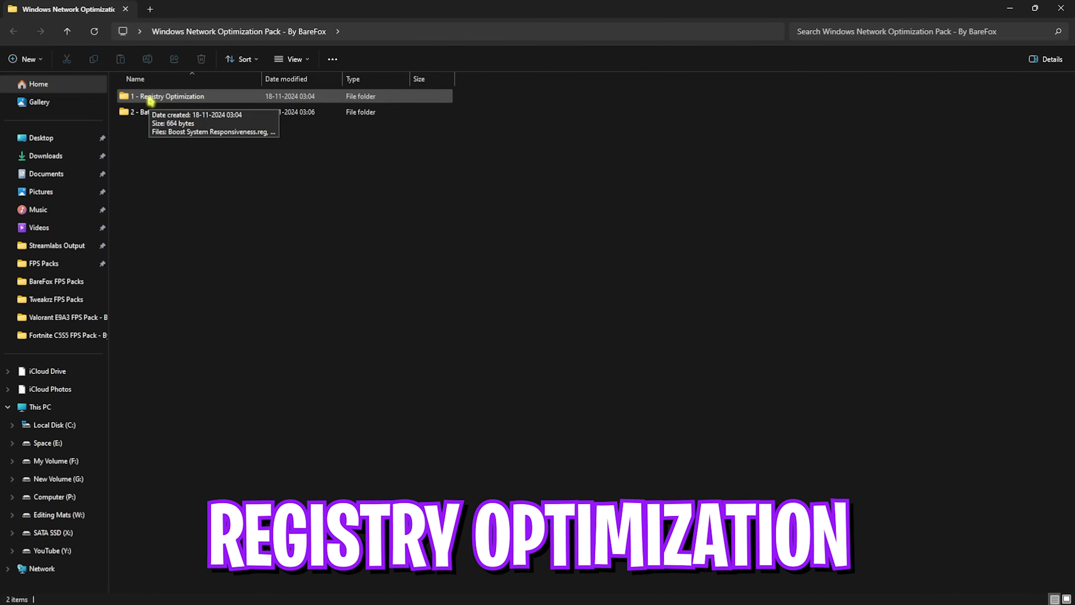
double_click(182, 96)
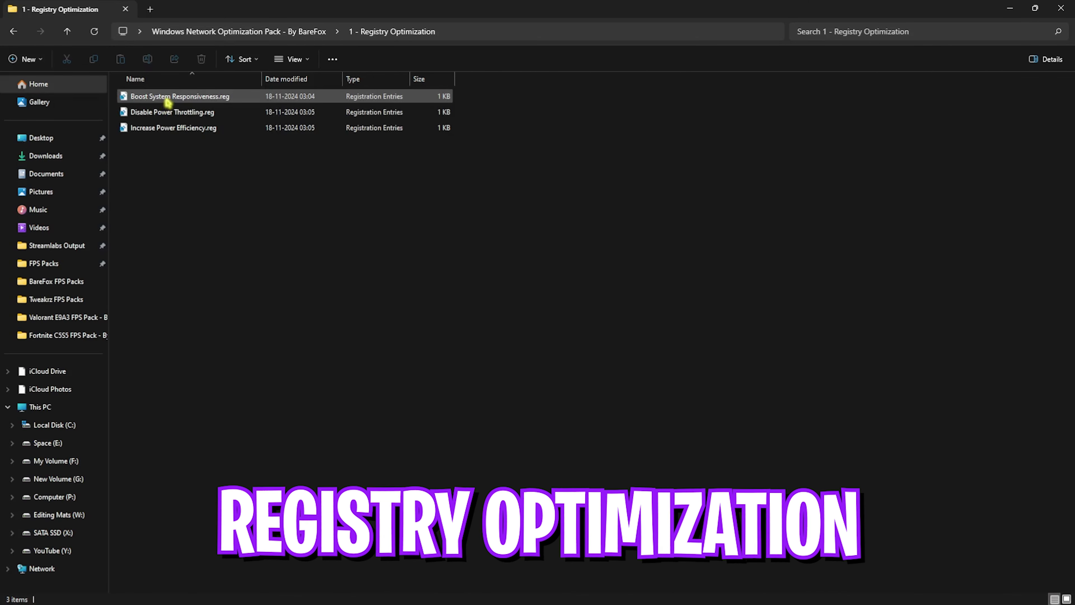
left_click(181, 116)
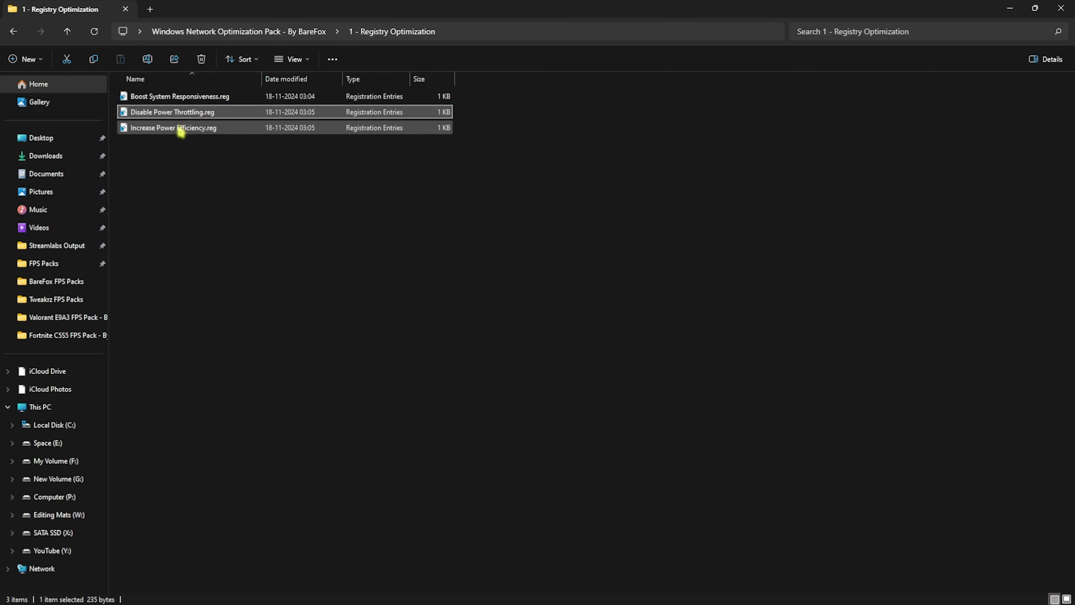
key("Up")
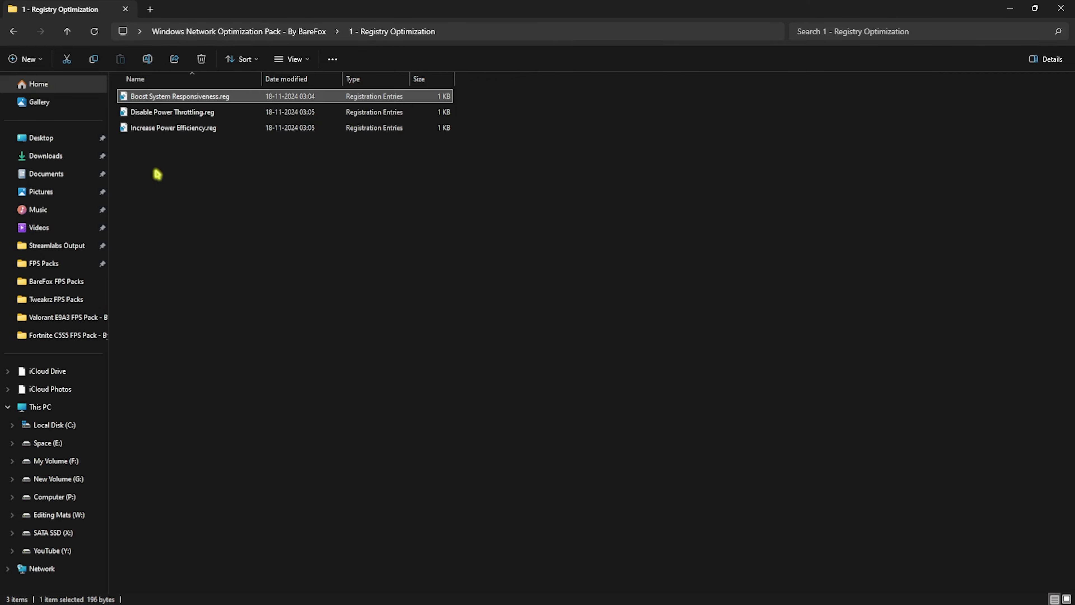
Step: Go into '2 - Batch Optimization' and open BareFox Network Optimizer.bat in Notepad
left_click(230, 32)
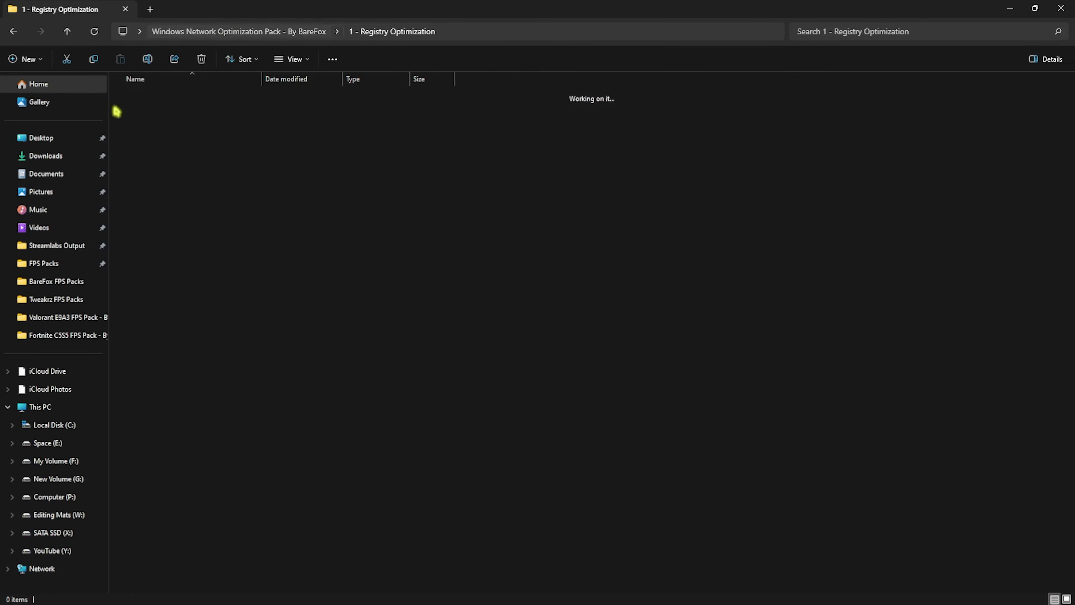
double_click(158, 113)
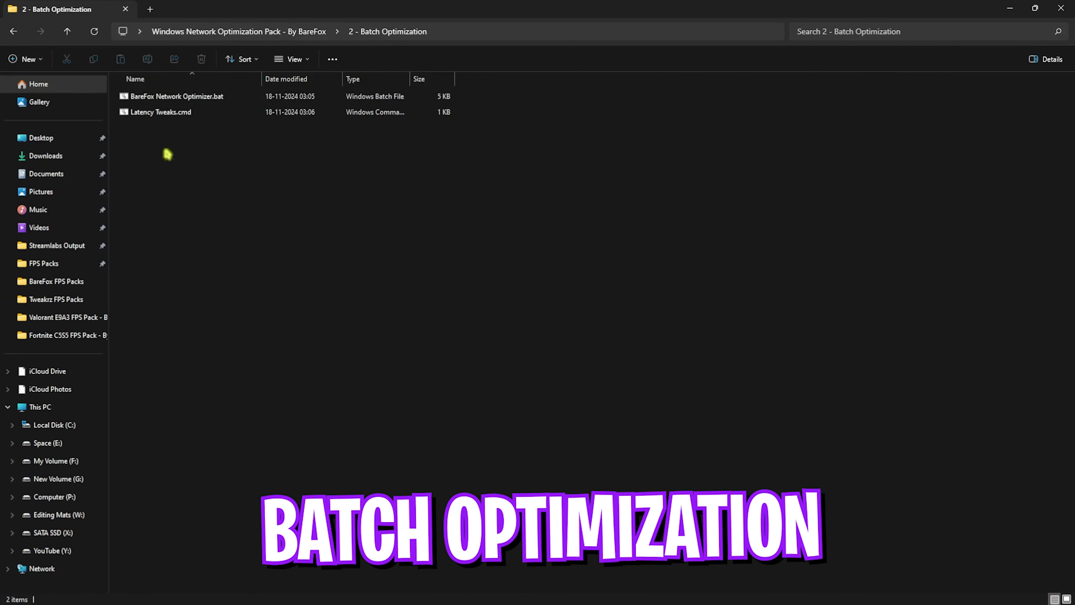
left_click(174, 96)
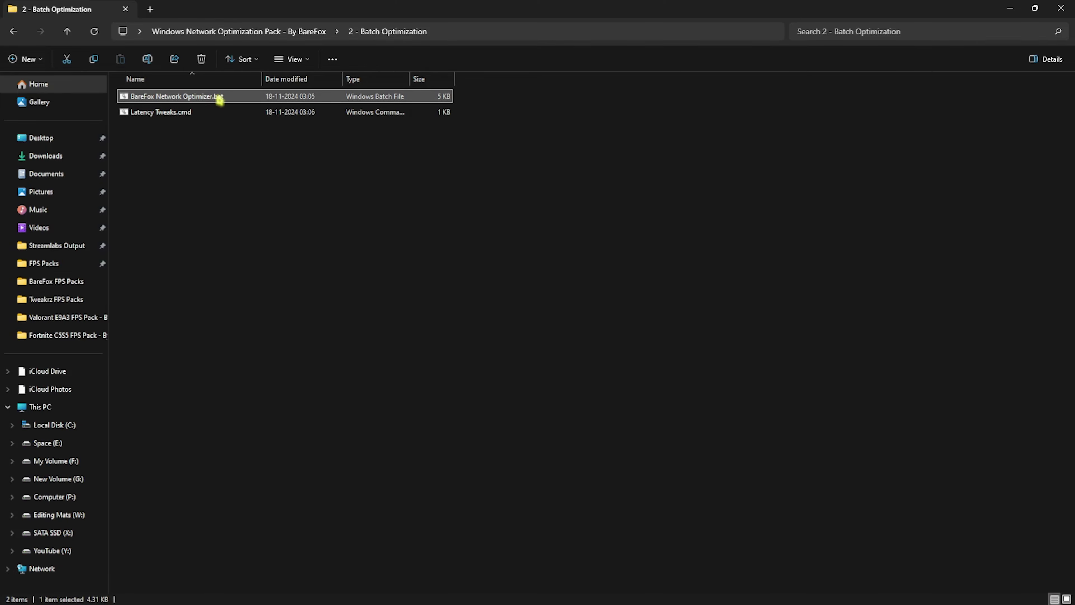
right_click(219, 98)
left_click(229, 265)
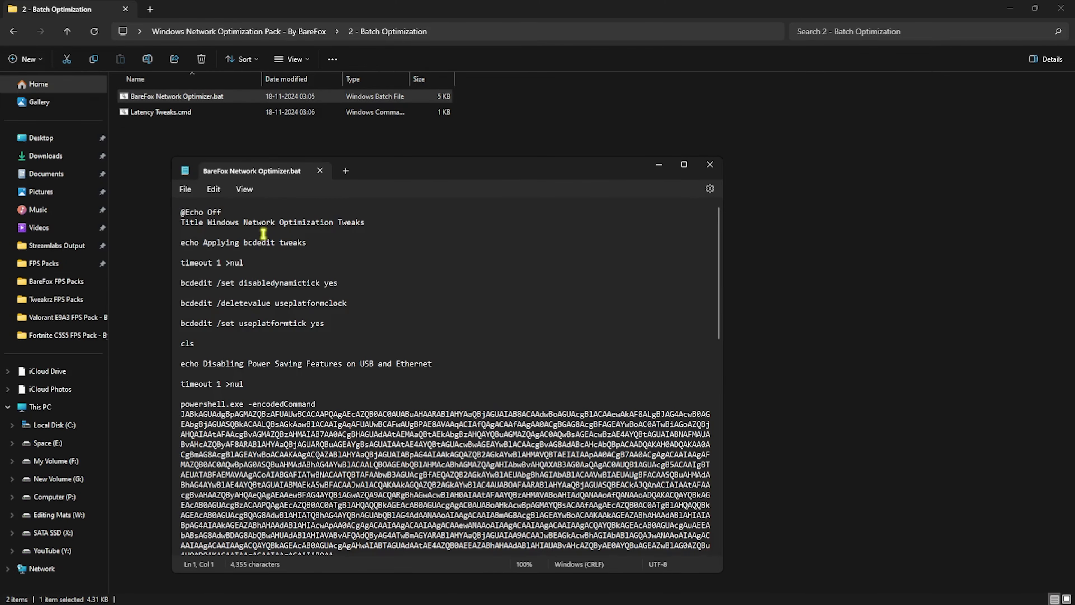
Step: Scroll through the batch script's commands, close Notepad, and run it as administrator
scroll(267, 230, "down", 15)
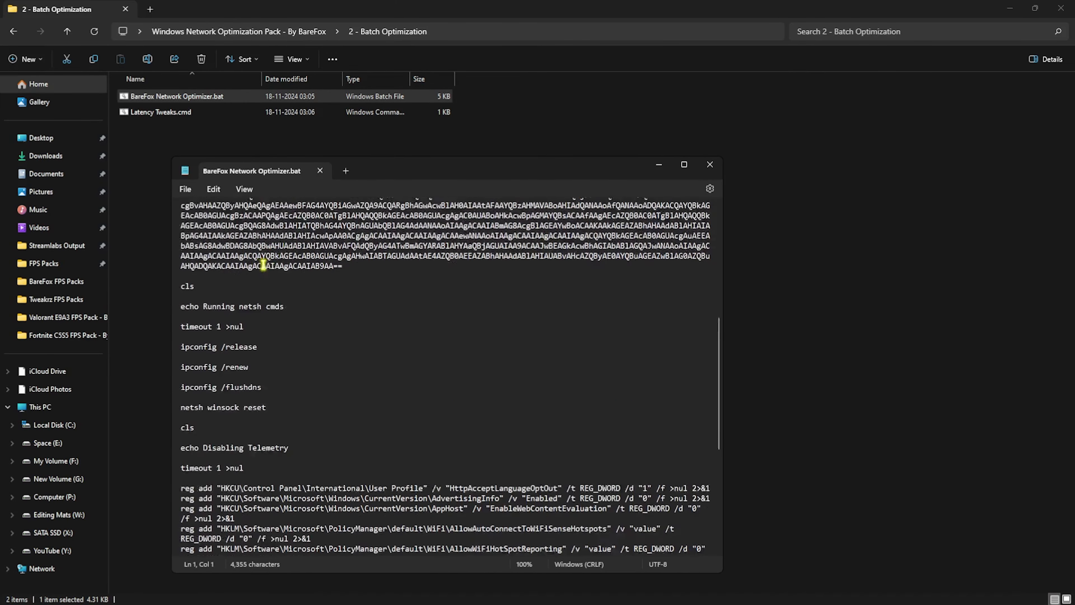
scroll(282, 386, "down", 4)
scroll(347, 381, "up", 18)
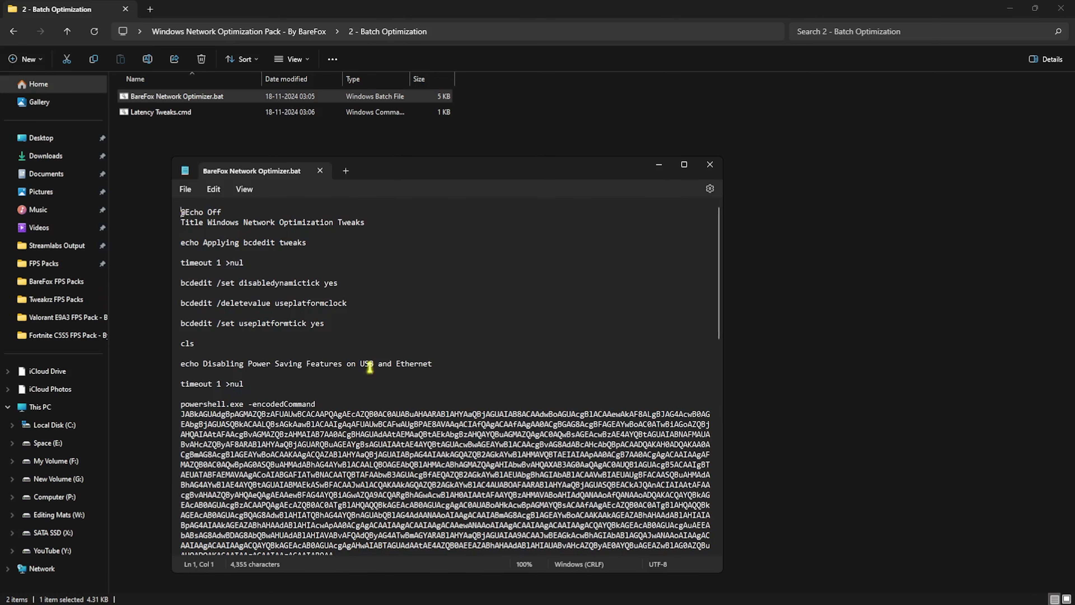
left_click(710, 164)
right_click(270, 104)
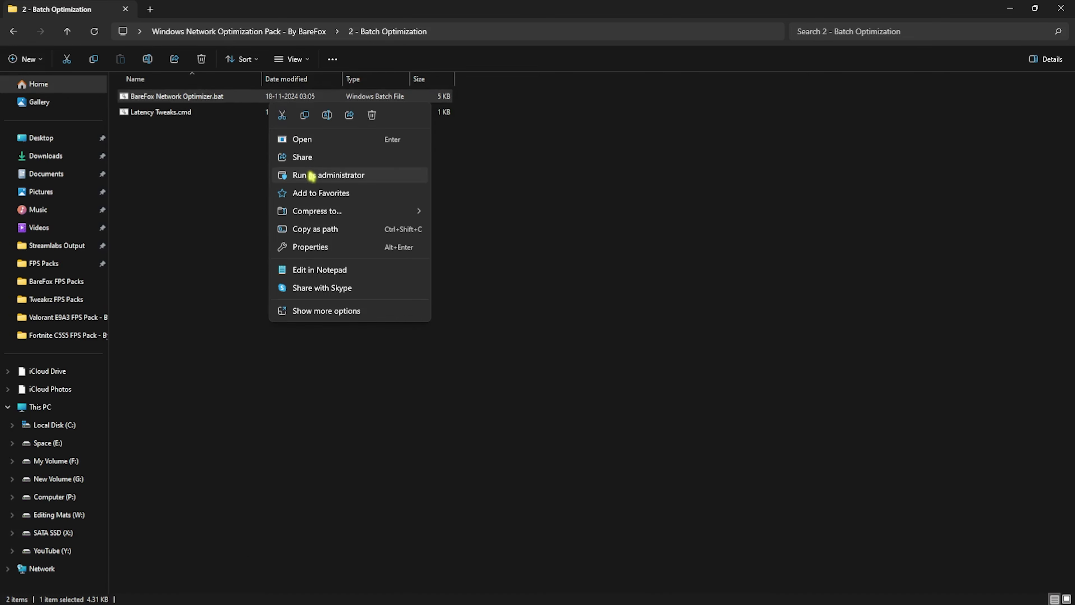
left_click(202, 185)
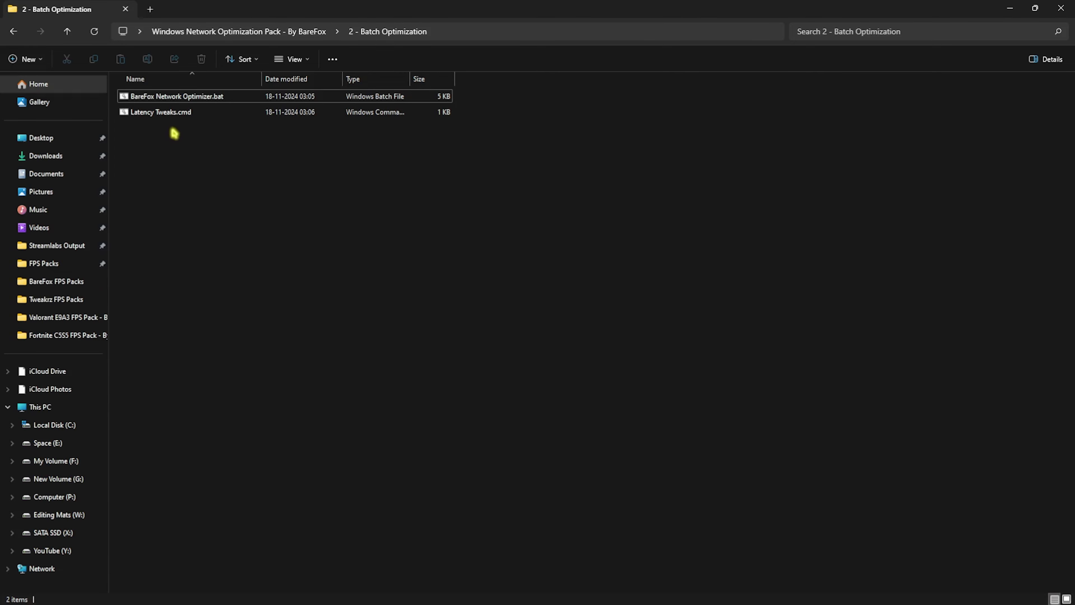
Step: Review Latency Tweaks.cmd's bcdedit timer commands in Notepad, then run it as administrator
right_click(159, 113)
left_click(219, 284)
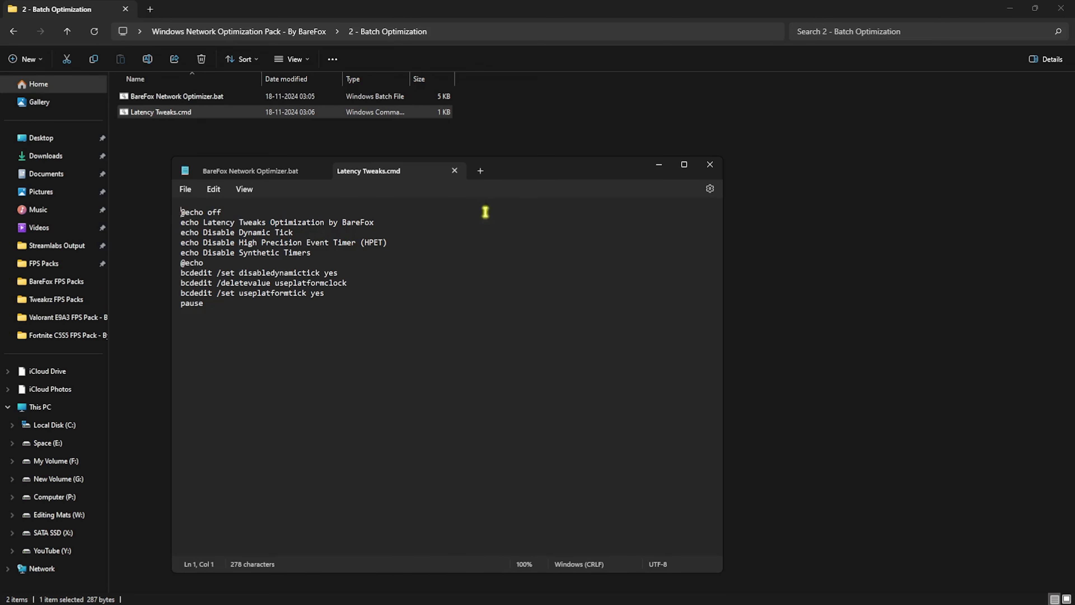
left_click(710, 165)
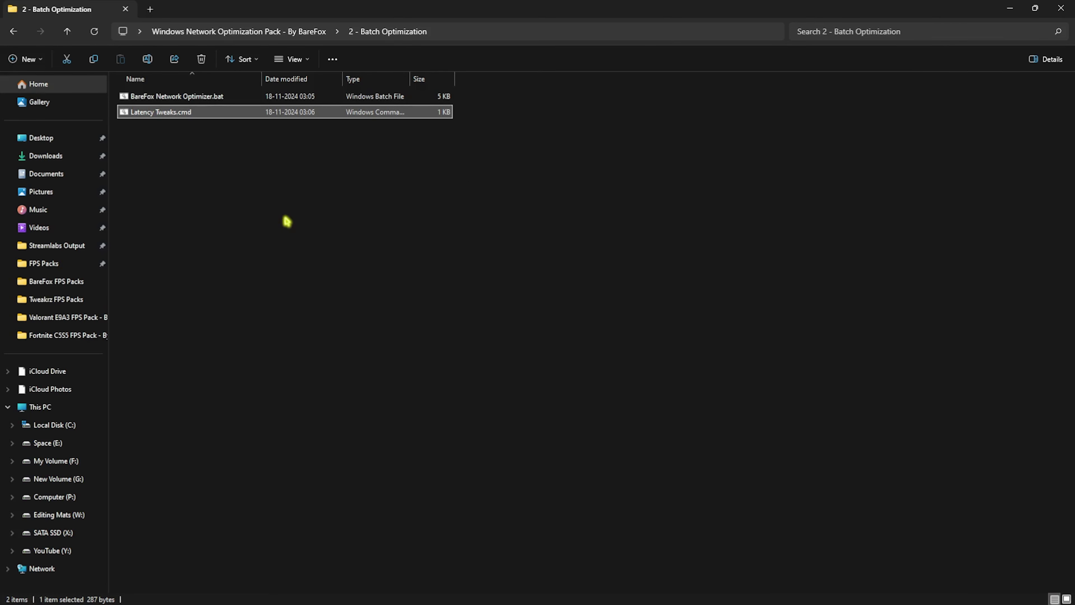
right_click(246, 117)
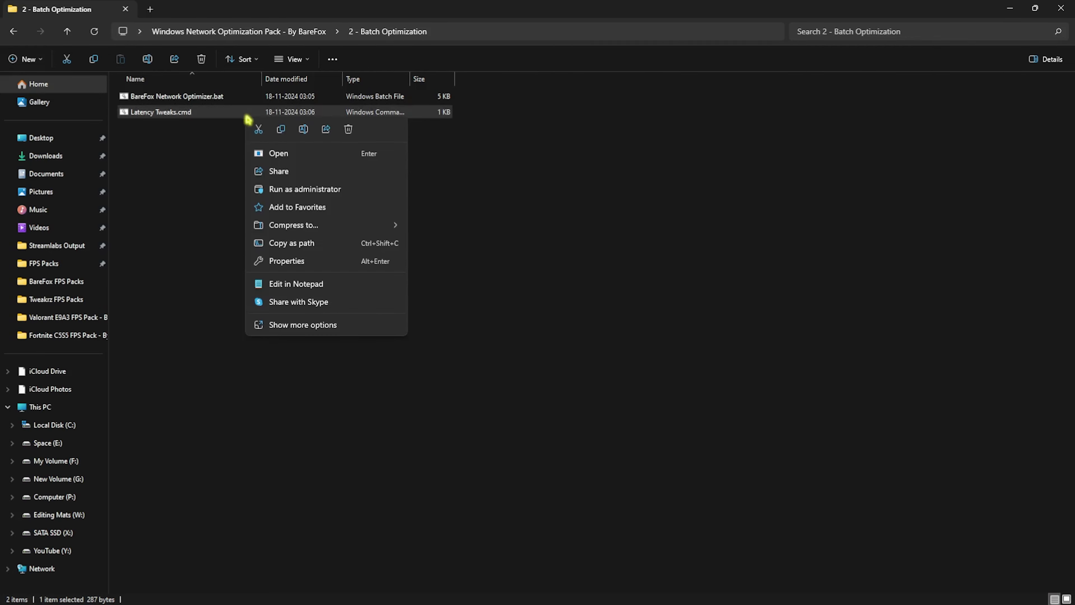
left_click(172, 185)
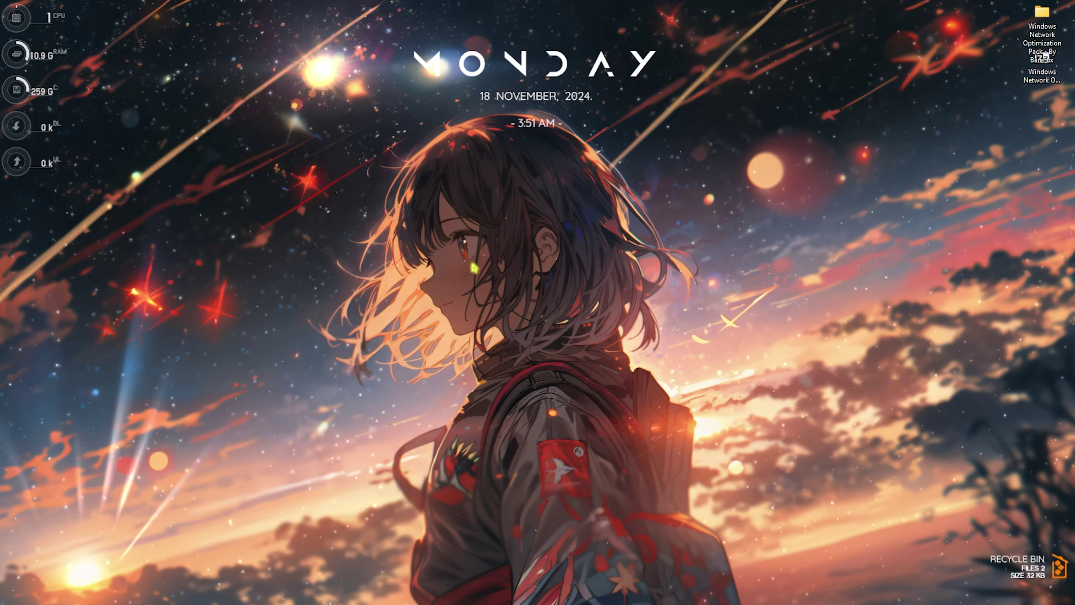
Step: Launch Command Prompt from Start search and ping 8.8.8.8
key("super")
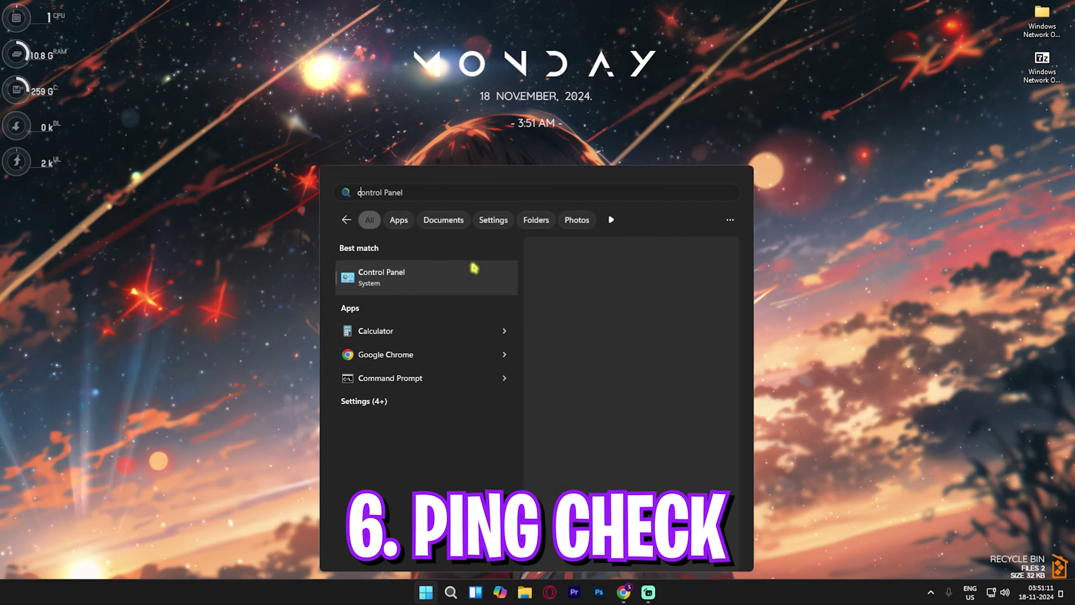
type("cmd")
key("Return")
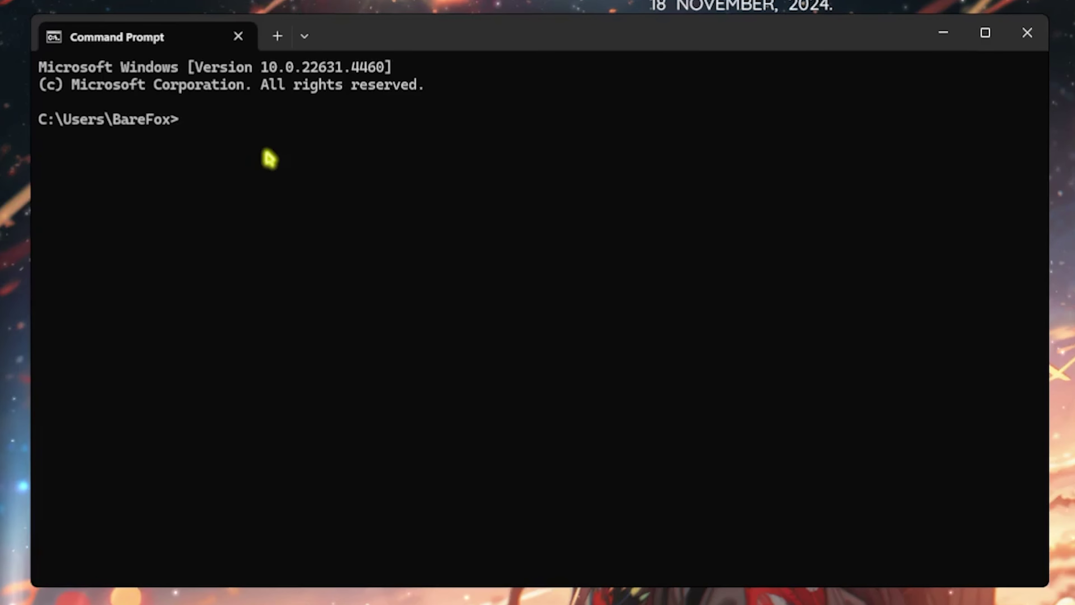
type("ping ")
type("8.8.8.8")
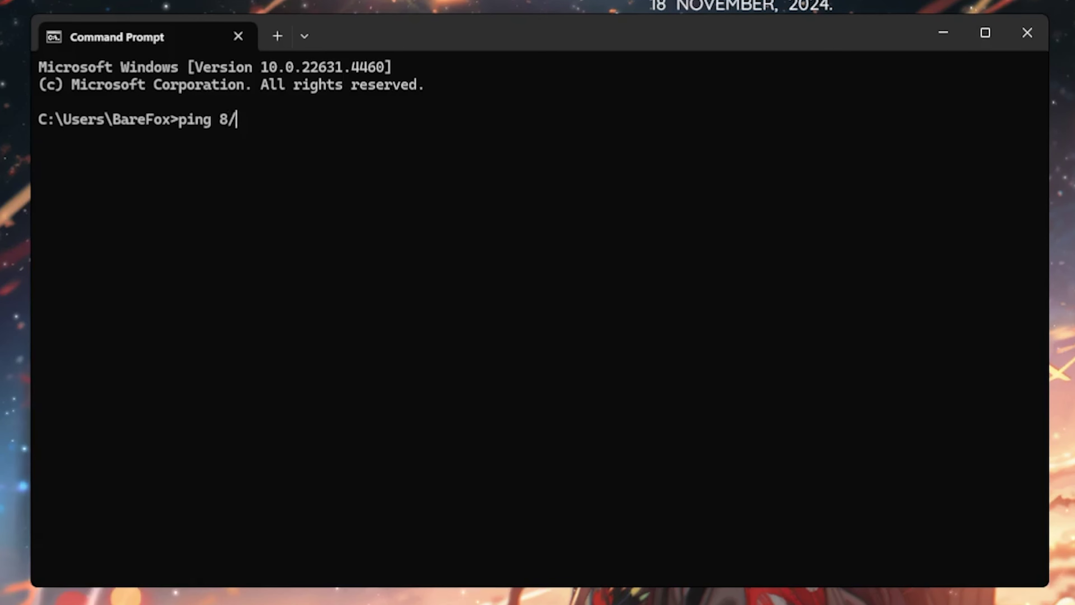
key("Return")
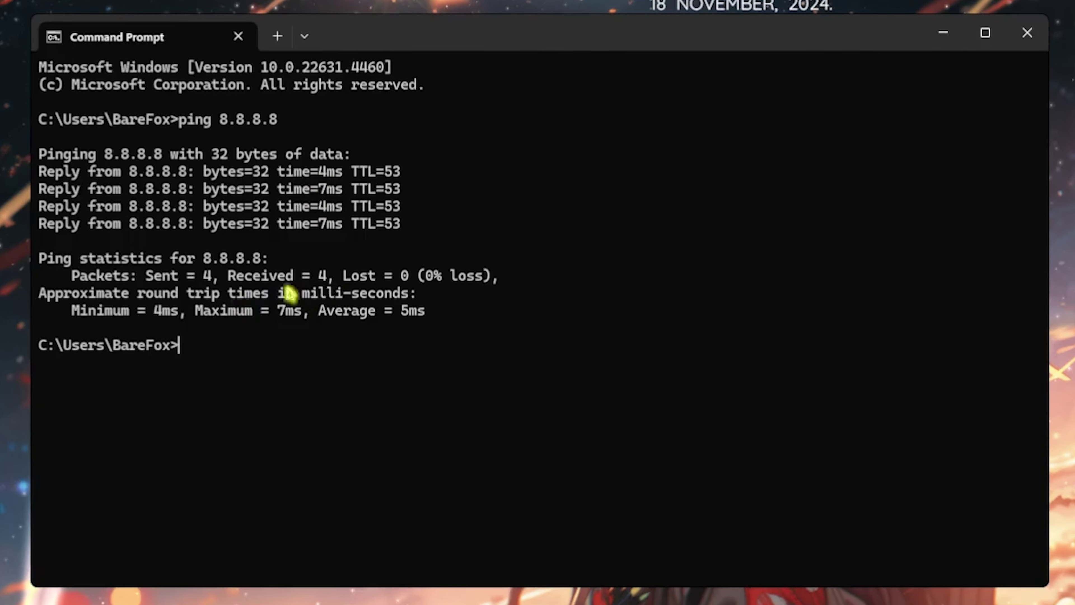
Step: Note the 5 ms average for 8.8.8.8, then ping 1.1.1.1 to compare
left_click_drag(385, 311, 399, 319)
double_click(413, 319)
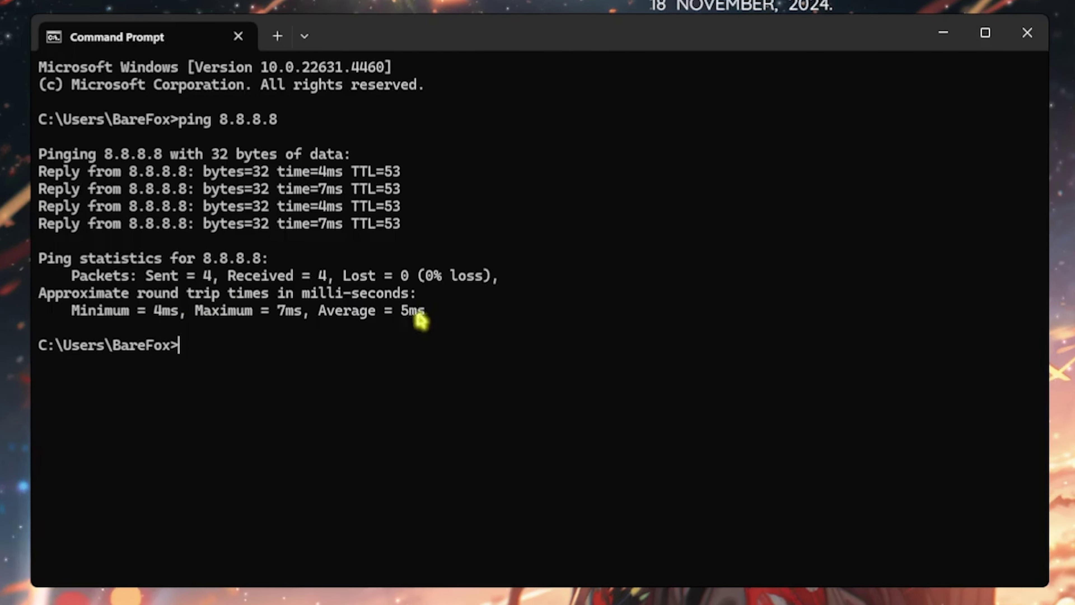
left_click(394, 328)
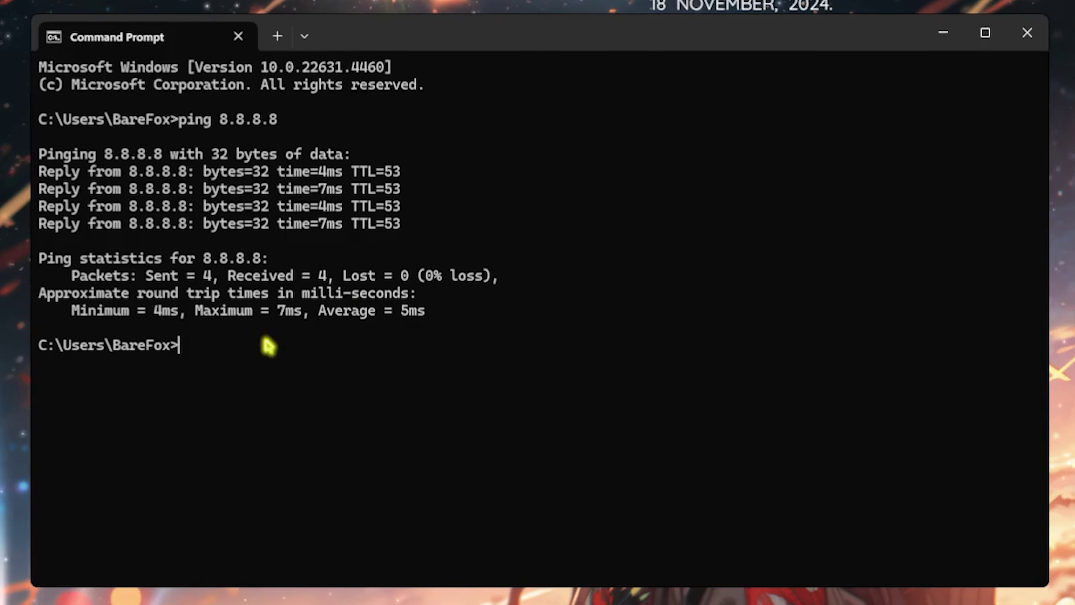
type("ping 1.1.1.1")
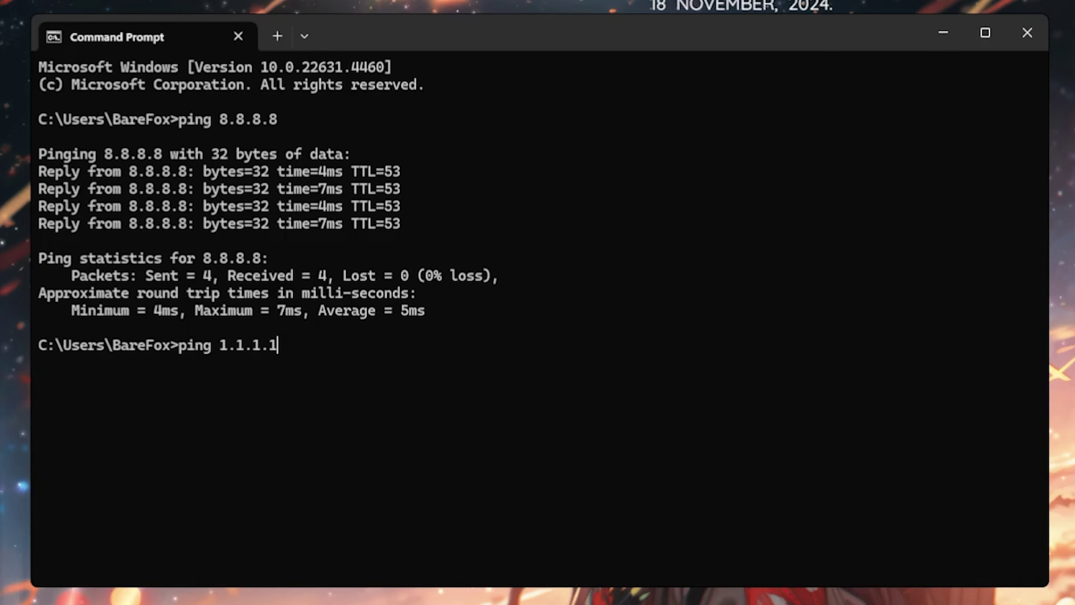
key("Return")
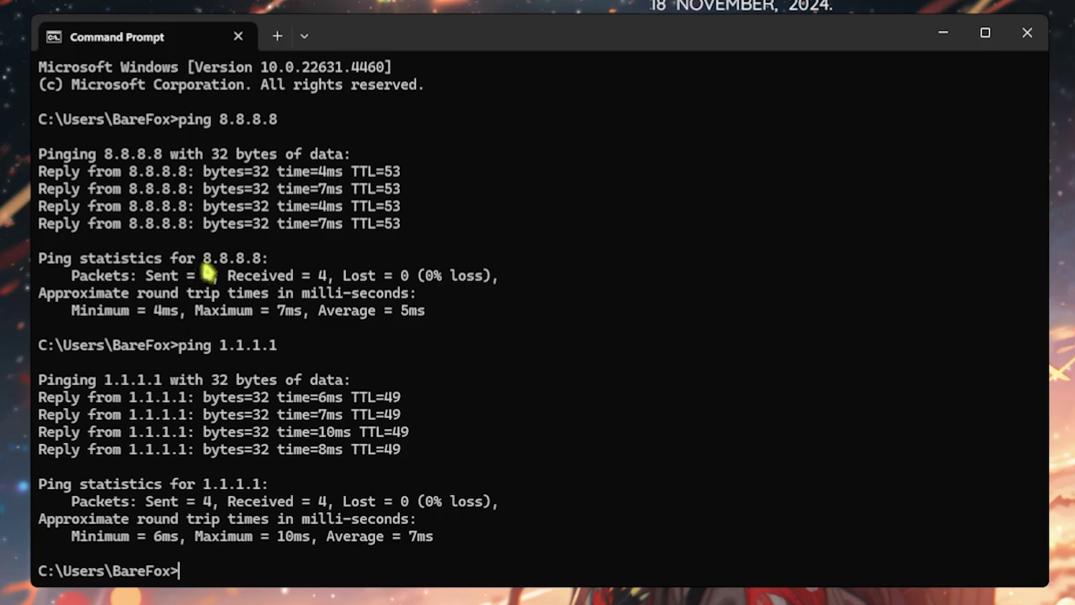
Step: Close Command Prompt and open Control Panel from Start search
key("alt+F4")
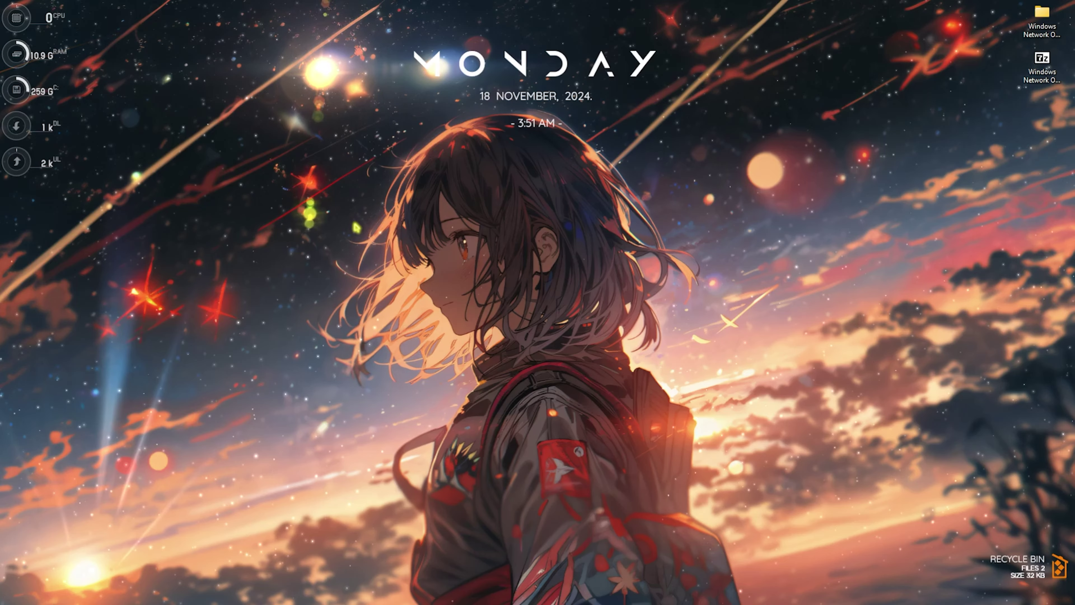
key("super")
type("control panel")
key("Return")
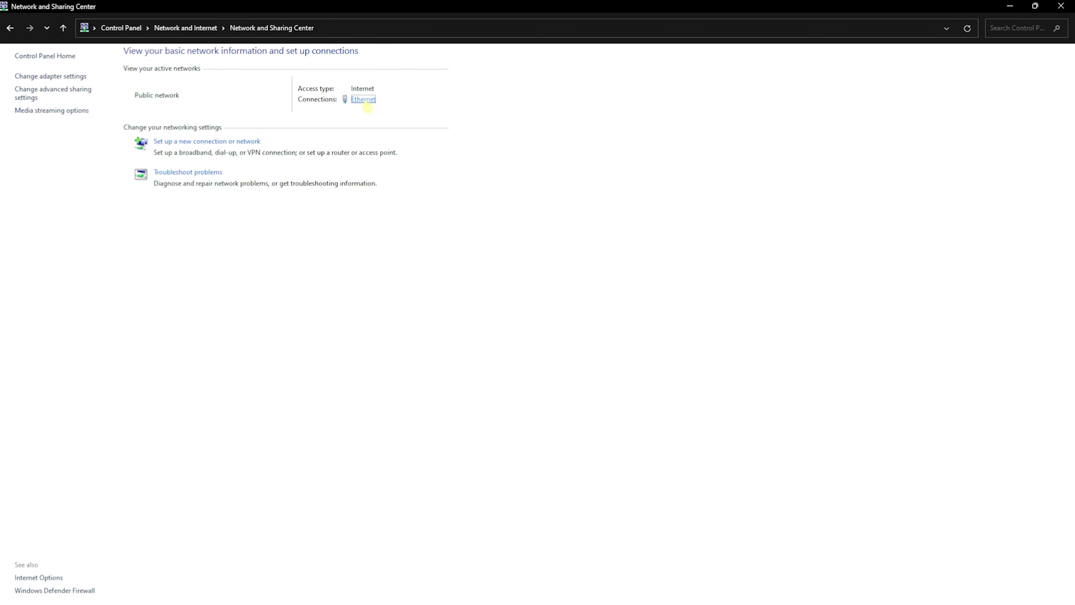
Step: Open the Ethernet adapter's Internet Protocol Version 4 (TCP/IPv4) properties
left_click(466, 387)
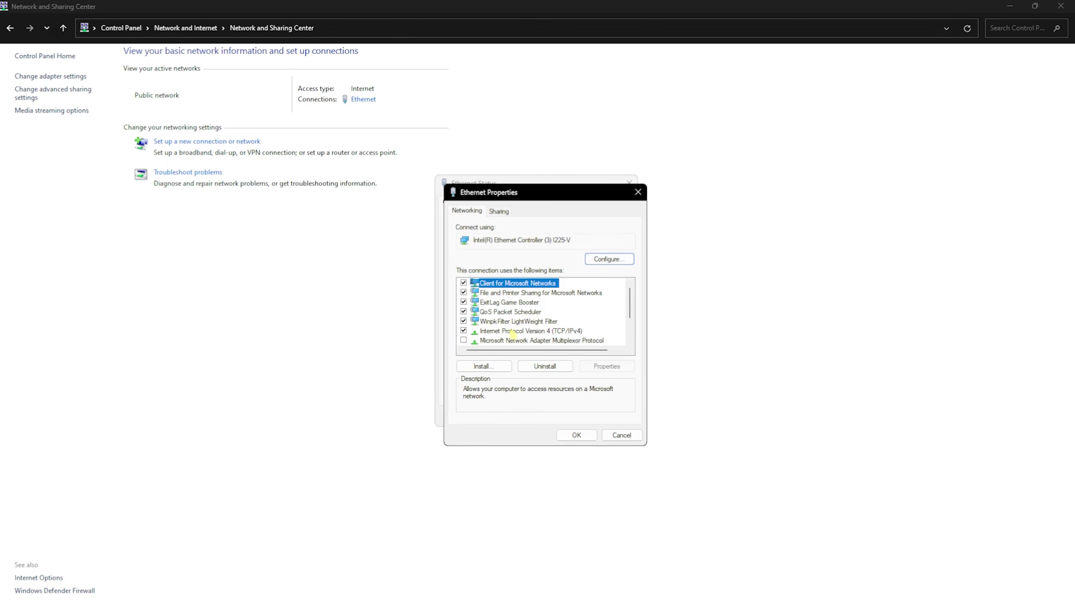
left_click(513, 332)
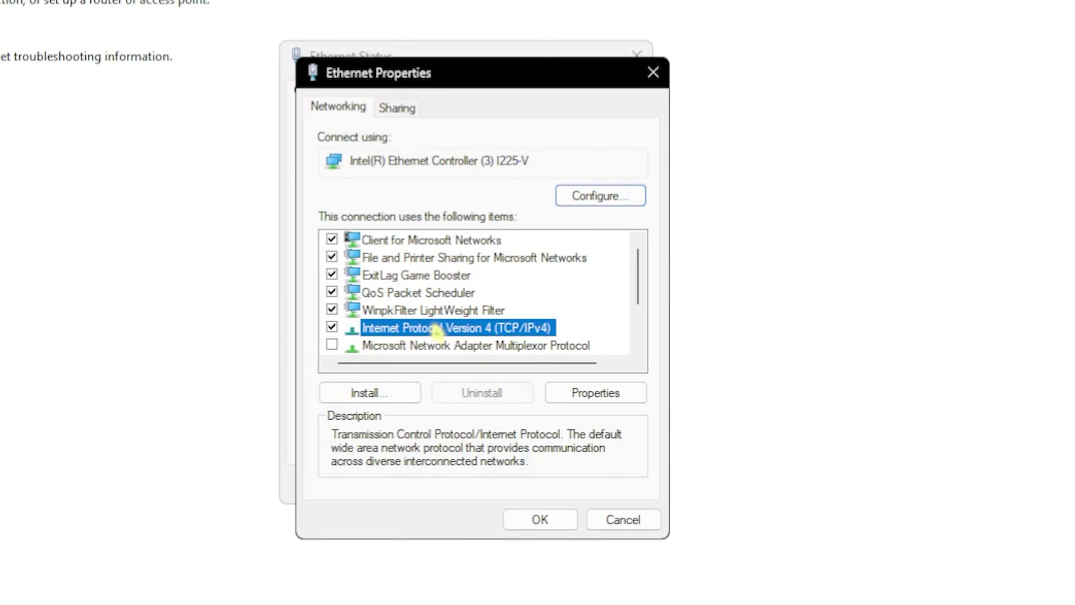
double_click(436, 330)
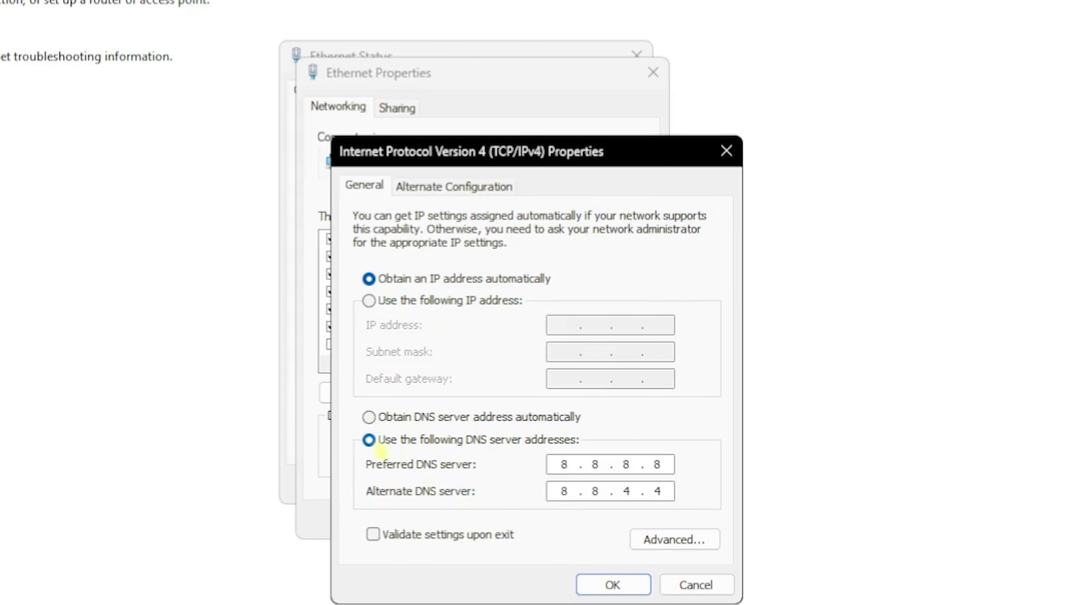
left_click_drag(489, 150, 360, 91)
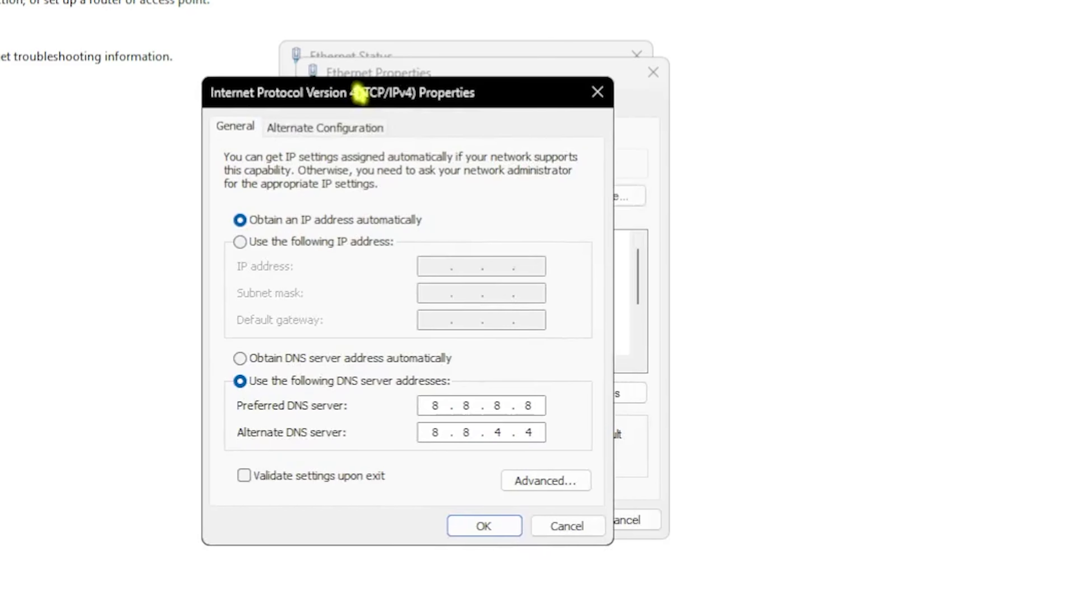
Step: Set the DNS servers to 8.8.8.8 and 8.8.4.4 and confirm both dialogs
left_click(466, 405)
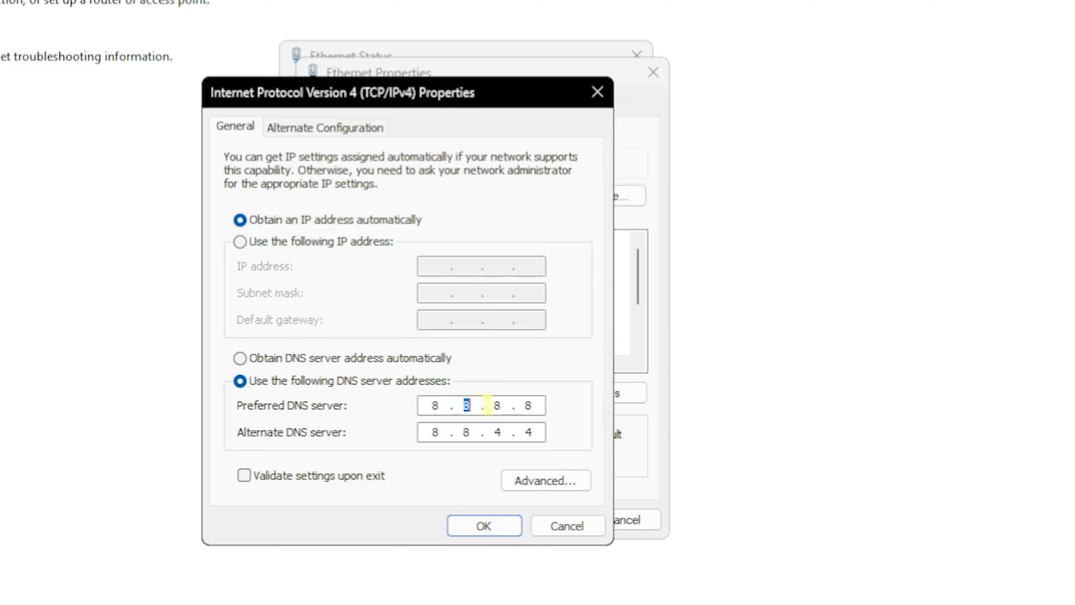
double_click(497, 405)
left_click(531, 432)
left_click(486, 526)
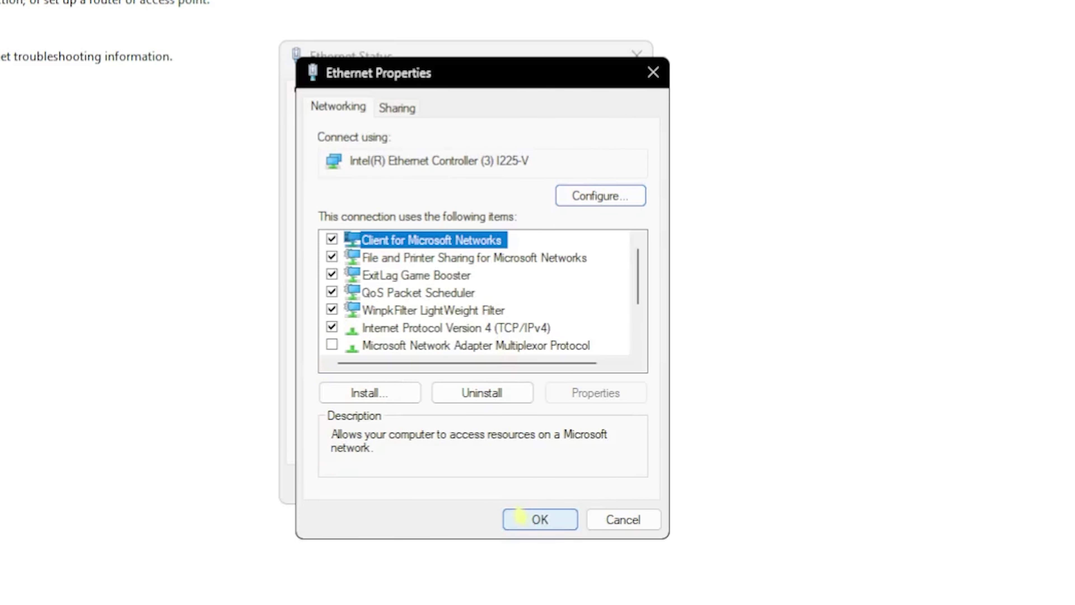
left_click(537, 519)
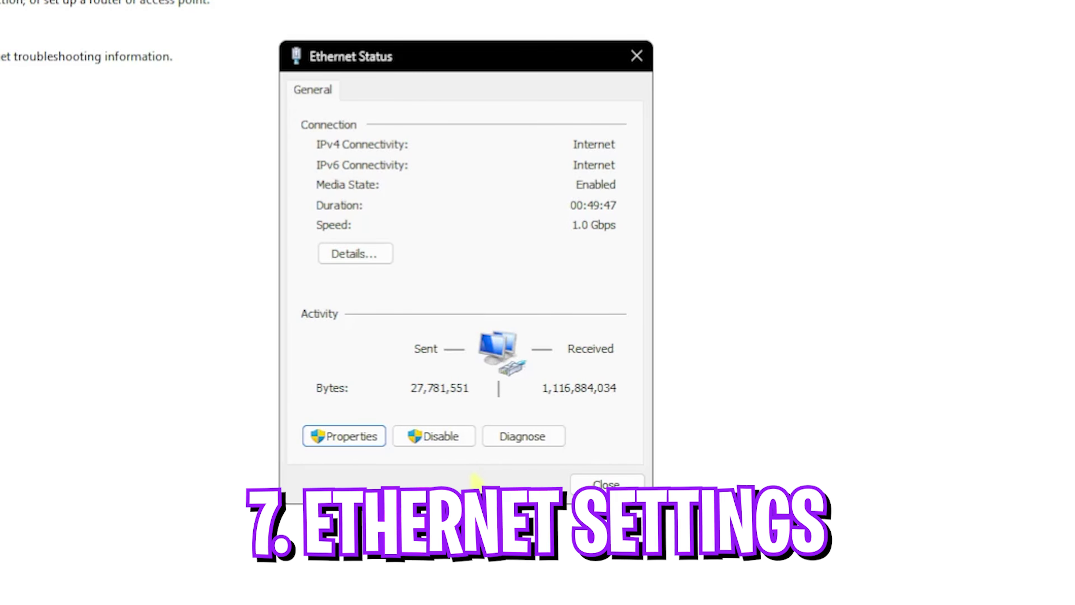
Step: Open the adapter's Advanced properties, keeping ARP Offload enabled and reviewing Flow Control
left_click(363, 436)
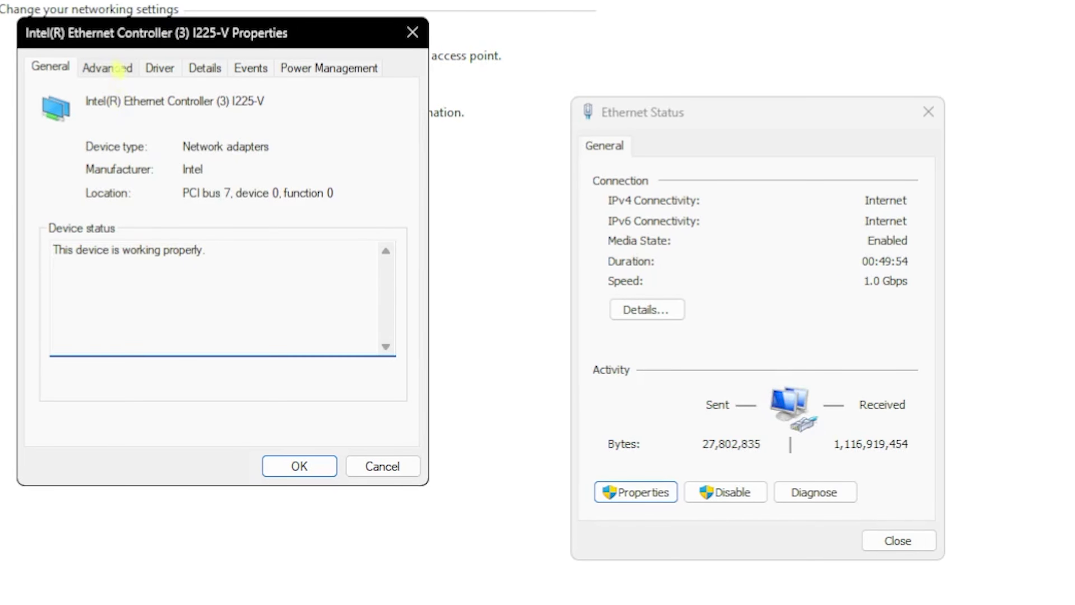
left_click(121, 68)
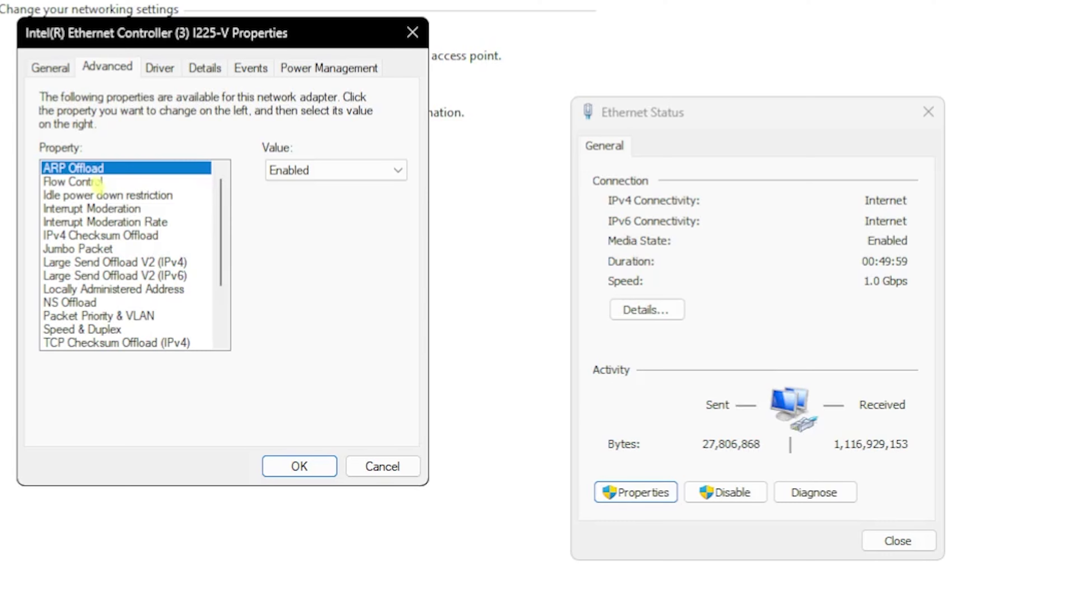
left_click(311, 172)
left_click(305, 203)
left_click(60, 183)
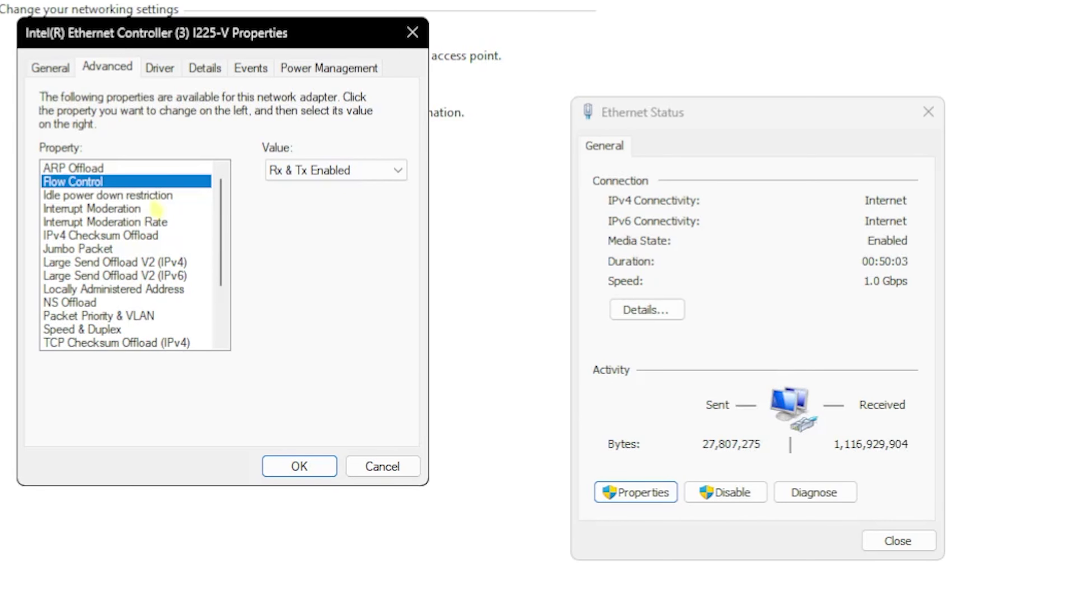
key("Down")
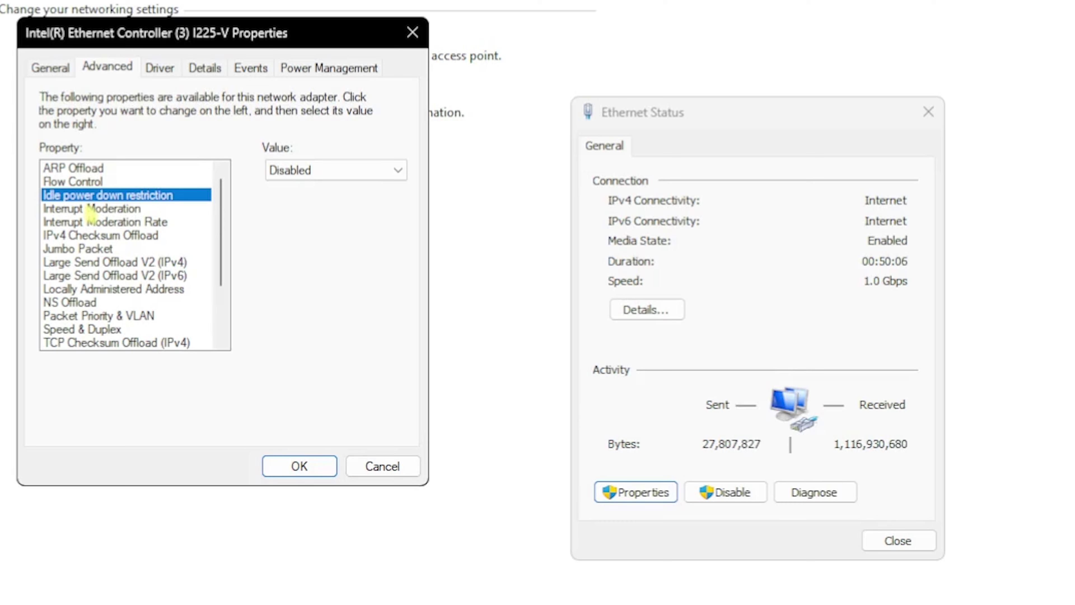
Step: Review Interrupt Moderation (rate Low) and keep IPv4 Checksum Offload Disabled
left_click(156, 208)
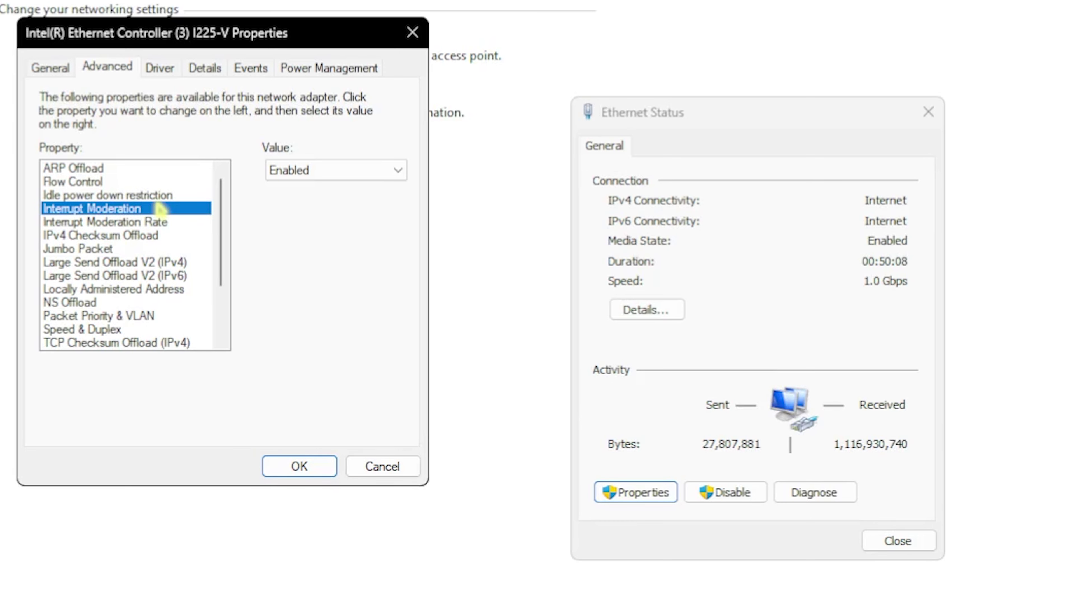
scroll(160, 209, "down", 1)
key("Down")
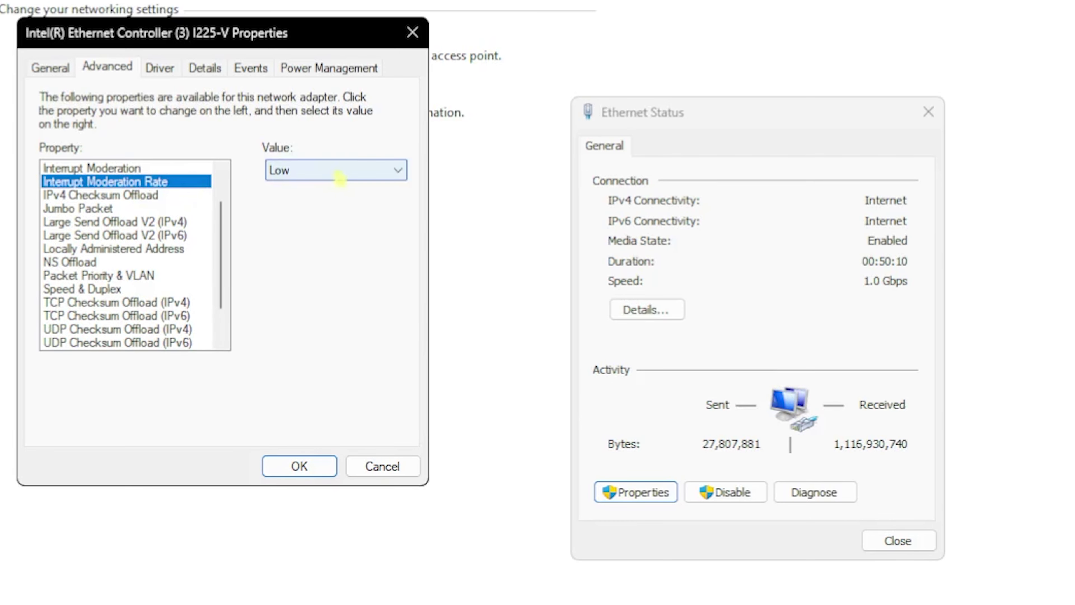
left_click(160, 196)
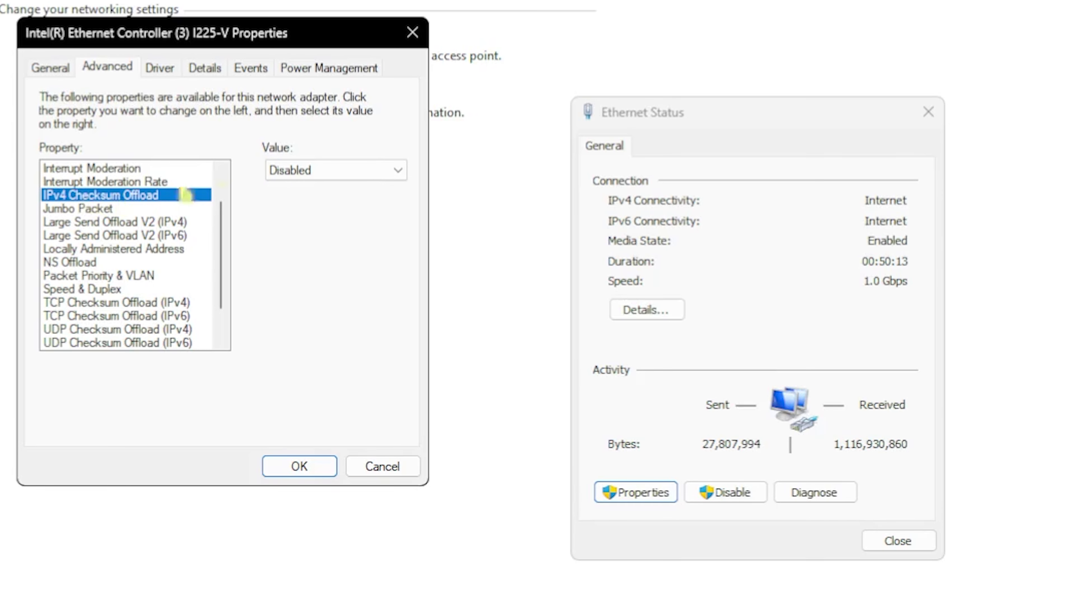
left_click(297, 172)
left_click(297, 186)
left_click(106, 208)
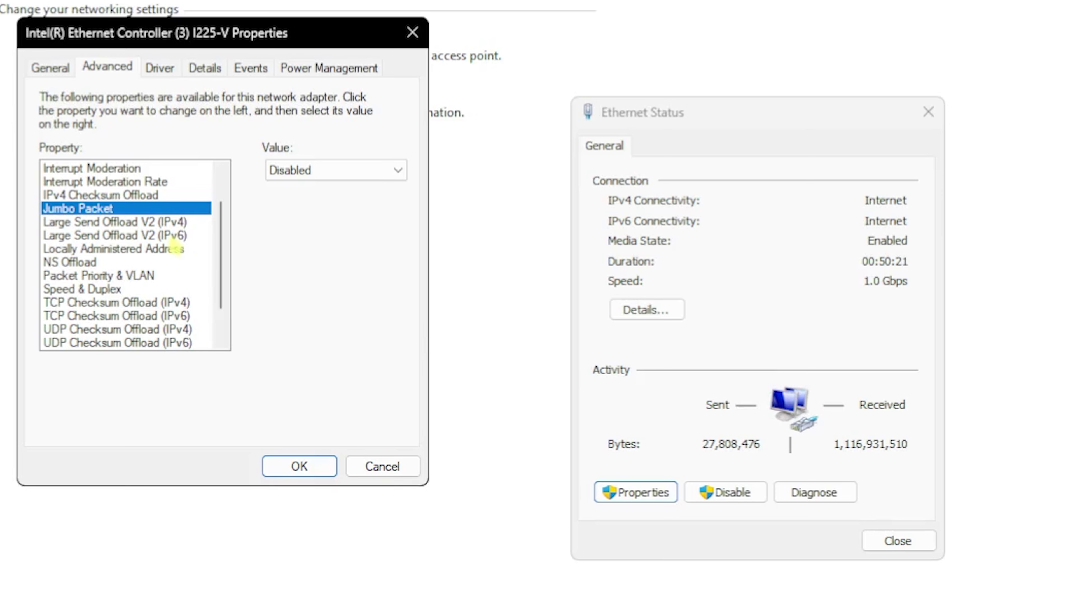
Step: Review Large Send Offload V2 and Locally Administered Address, keeping NS Offload enabled
left_click(174, 235)
left_click(170, 222)
left_click(169, 235)
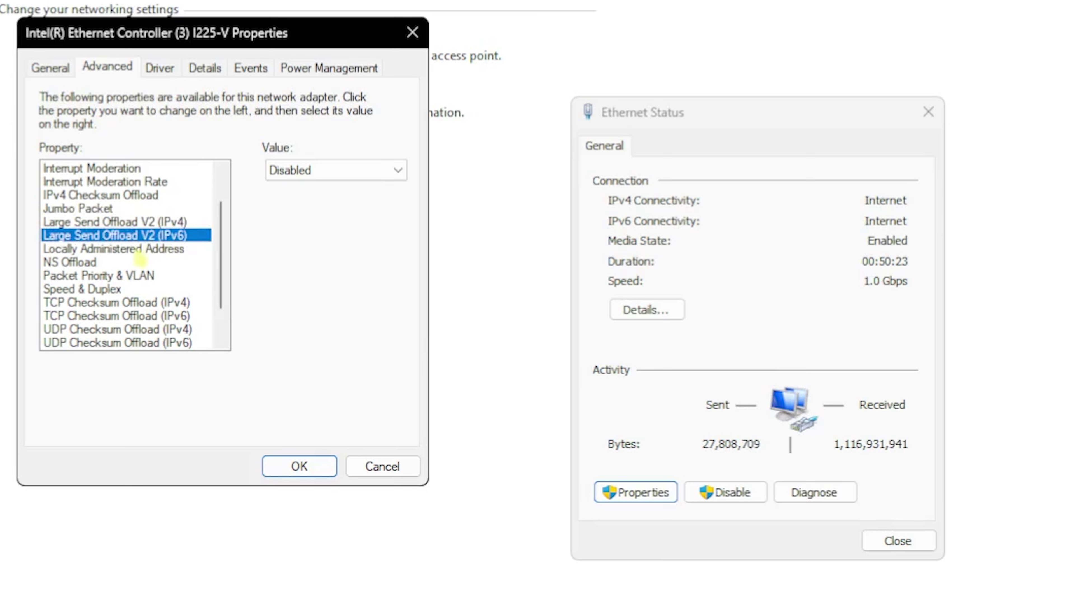
left_click(128, 249)
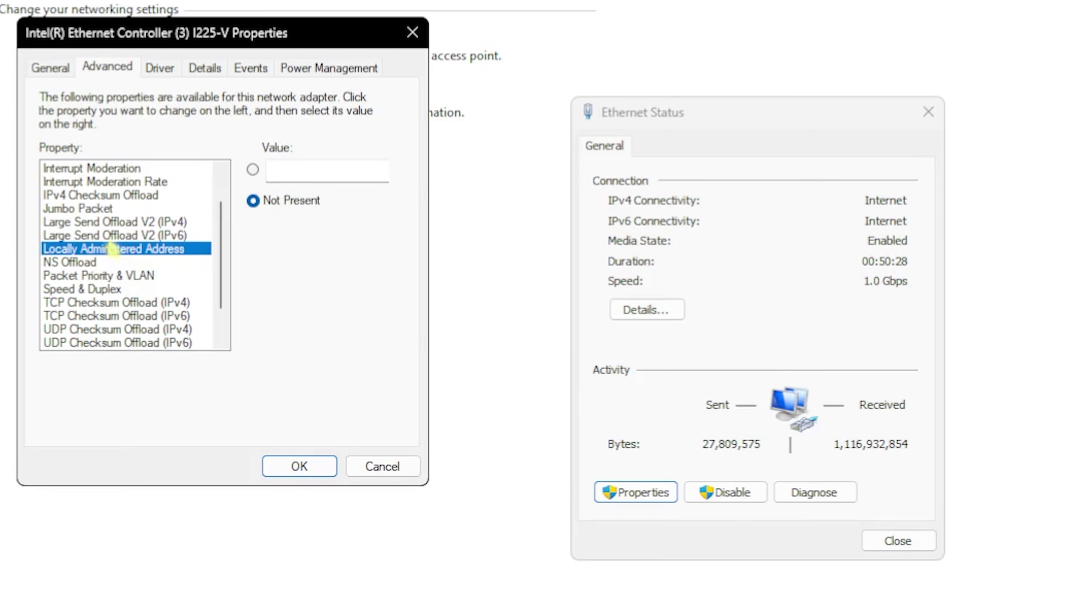
left_click(89, 262)
left_click(330, 170)
left_click(329, 202)
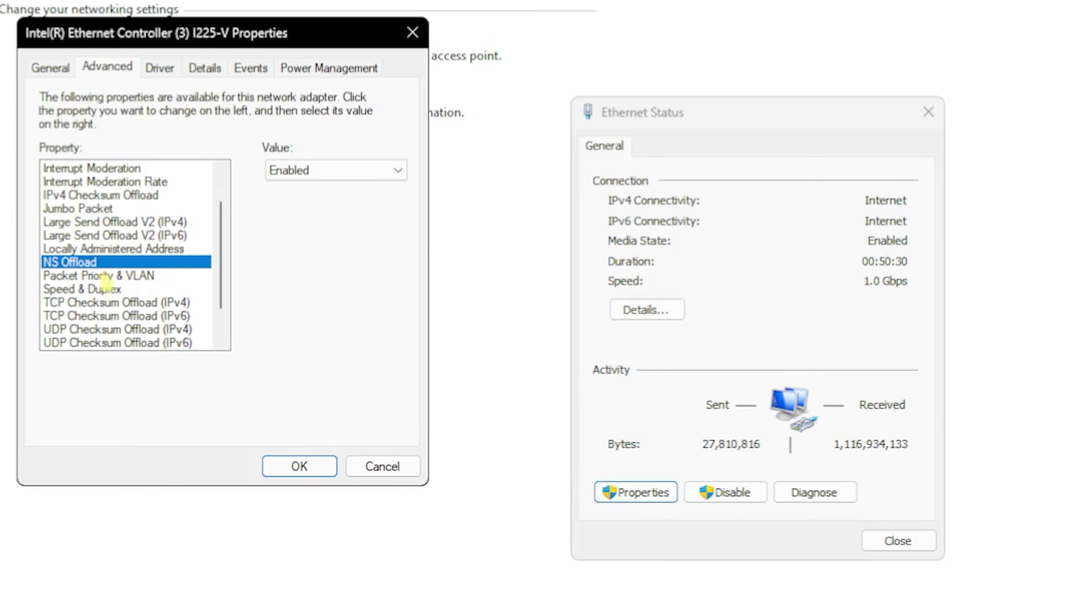
Step: Check Packet Priority & VLAN and keep Speed & Duplex on Auto Negotiation
left_click(108, 276)
left_click(330, 171)
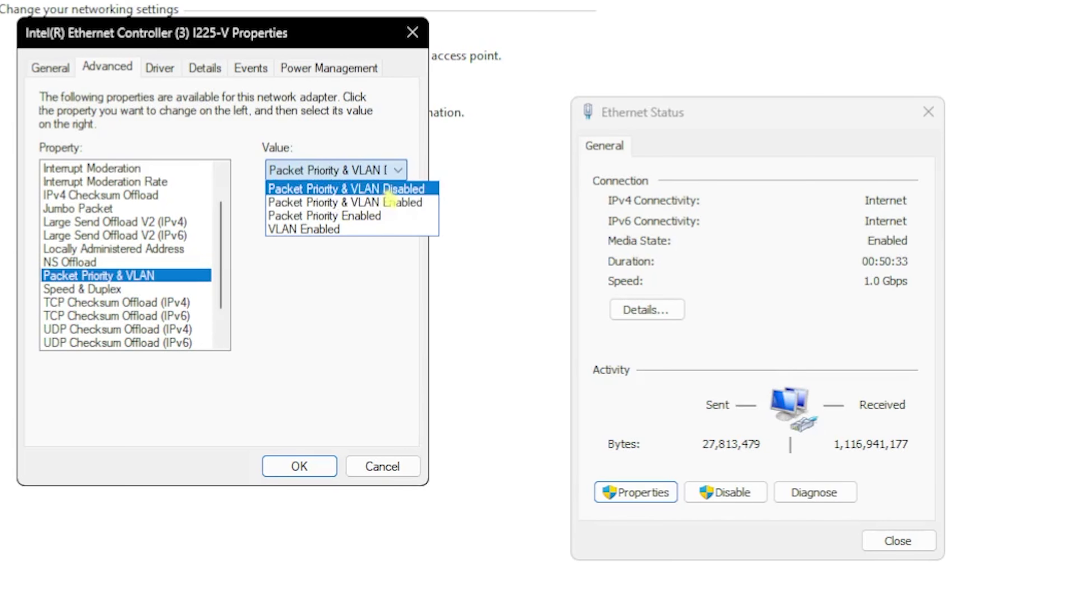
left_click(335, 195)
left_click(169, 289)
left_click(339, 170)
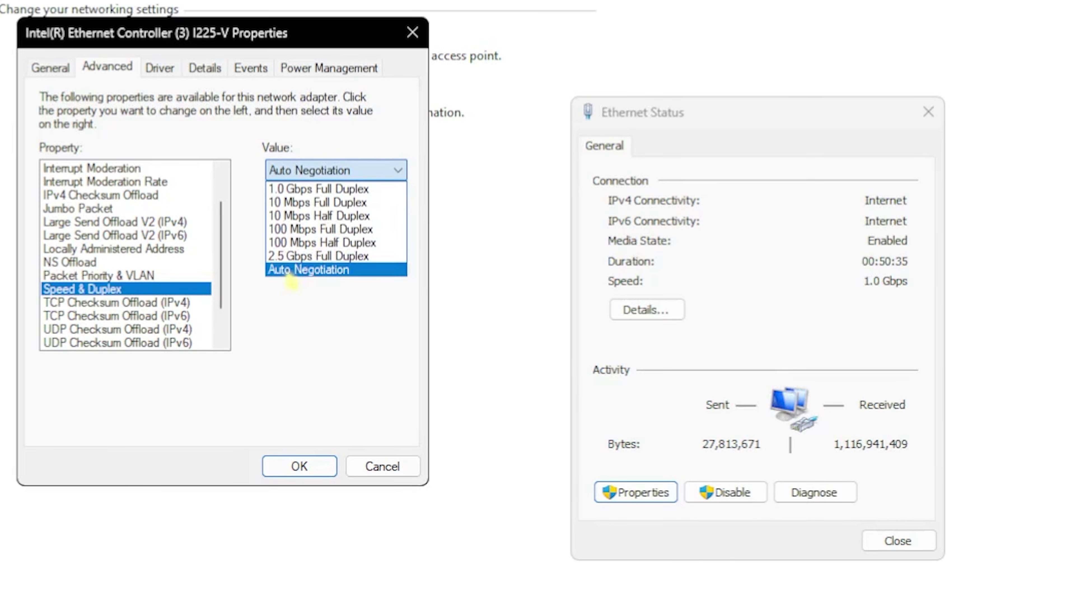
left_click(302, 273)
Step: Keep TCP Checksum Offload for IPv4 and IPv6 set to Disabled
scroll(119, 282, "down", 1)
left_click(186, 261)
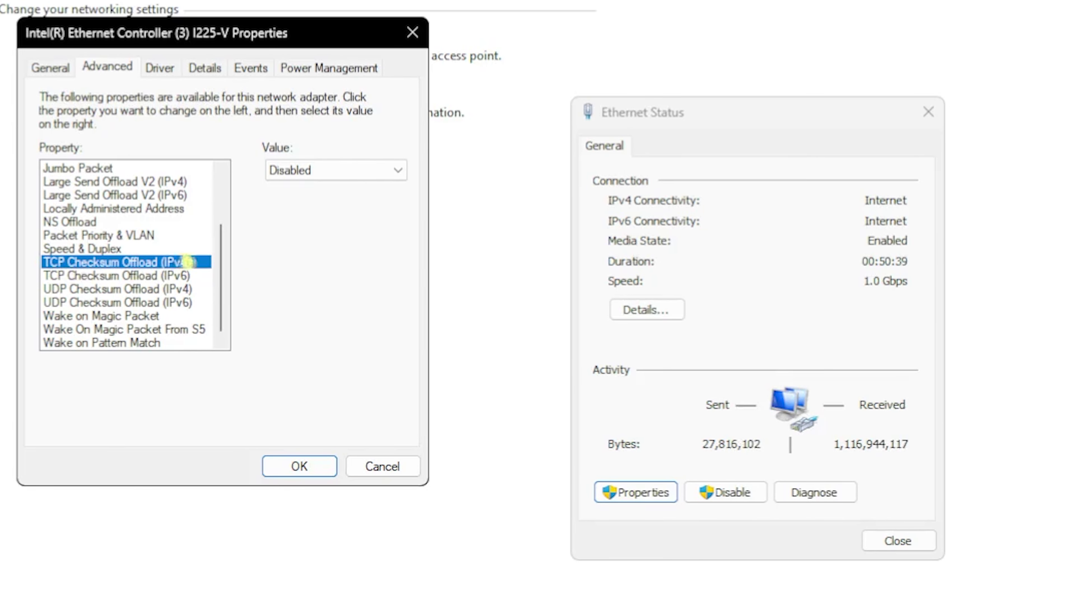
left_click(319, 170)
left_click(281, 189)
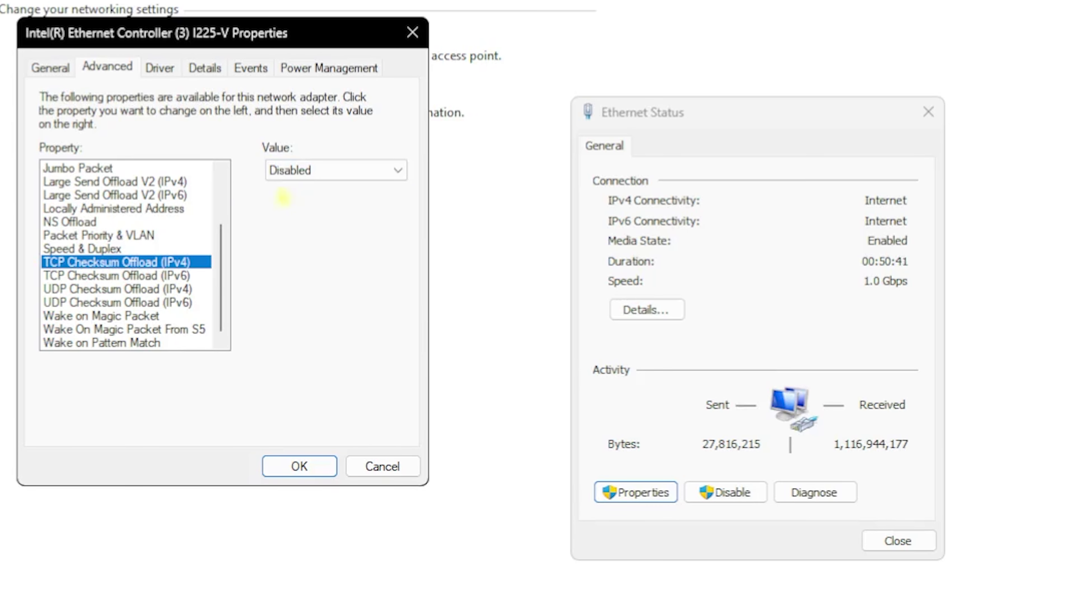
left_click(104, 278)
left_click(307, 169)
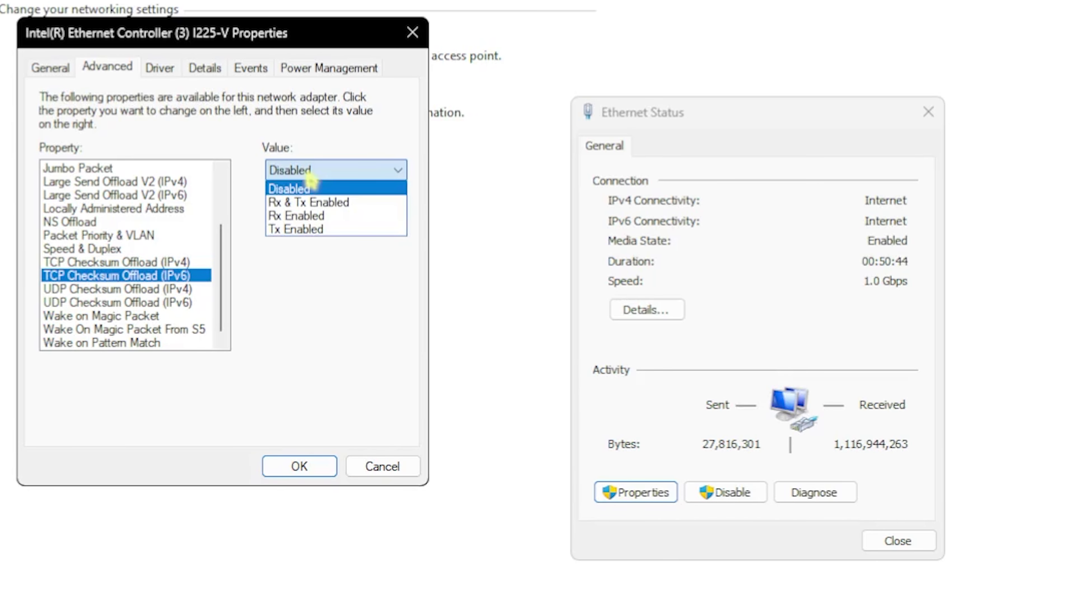
left_click(268, 312)
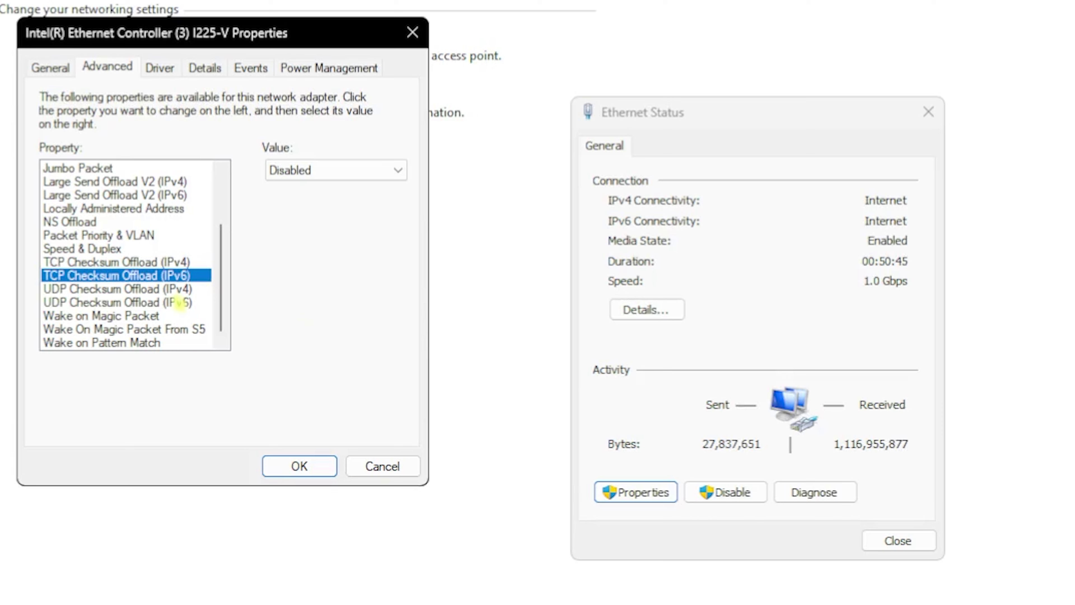
Step: Review UDP Checksum Offload and Wake settings, keeping Wake On Magic Packet From S5 enabled
left_click(180, 304)
left_click(108, 289)
left_click(112, 301)
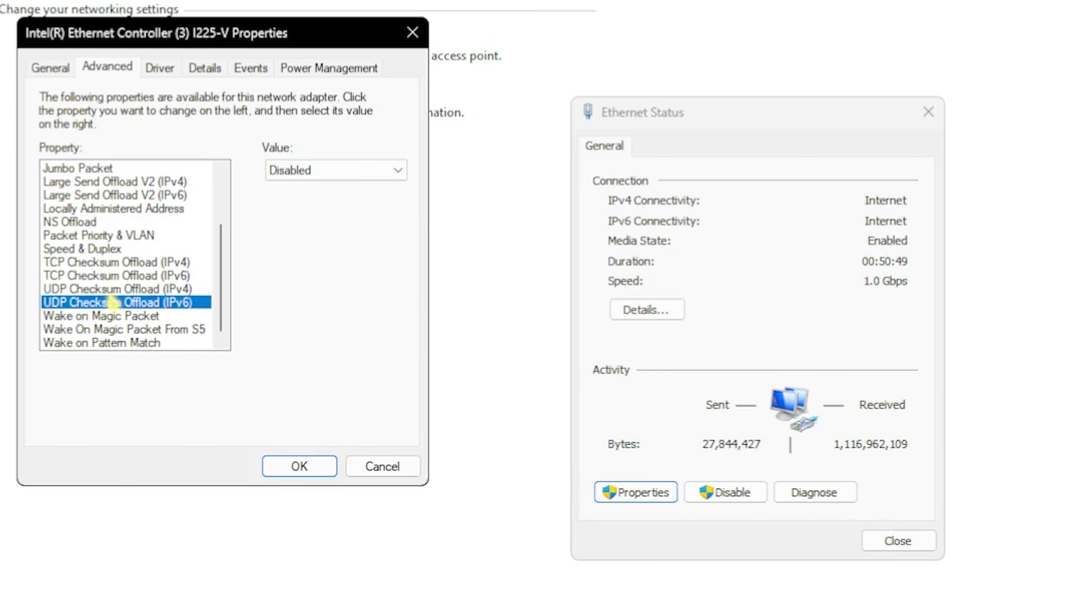
left_click(118, 289)
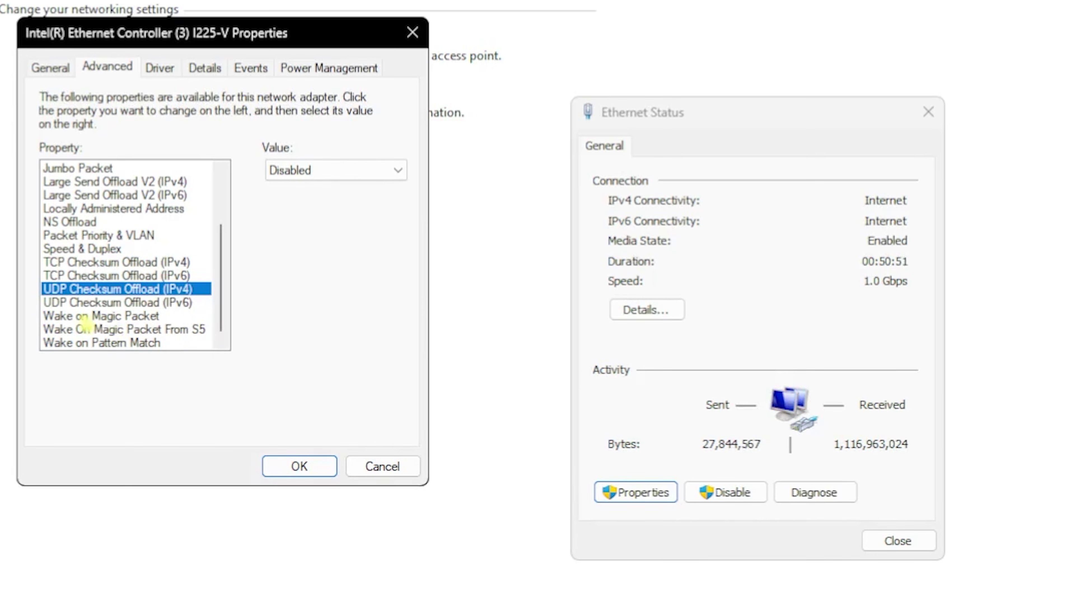
left_click(93, 317)
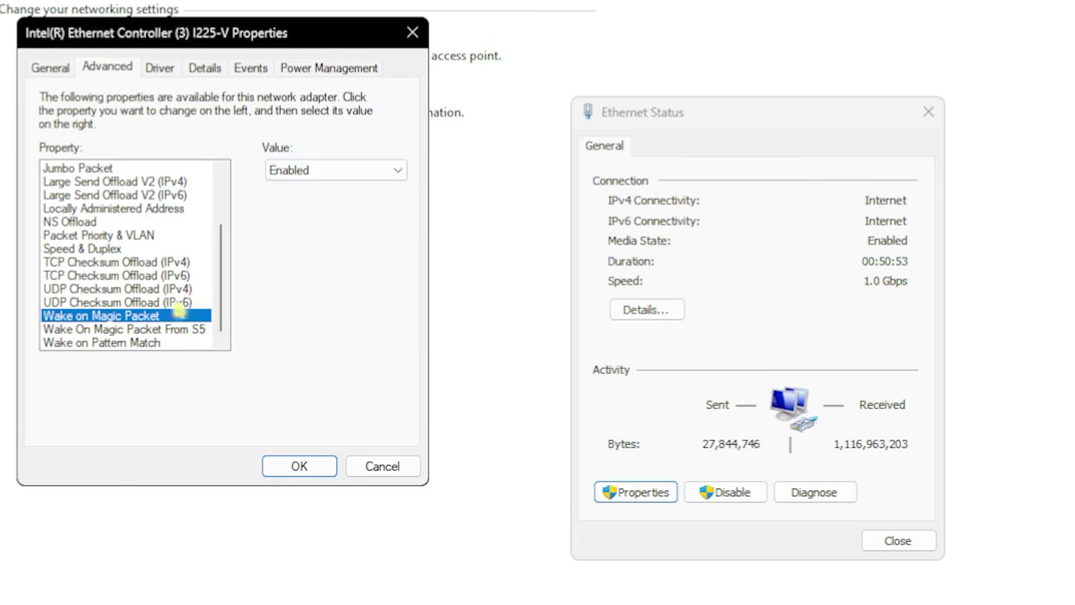
left_click(112, 330)
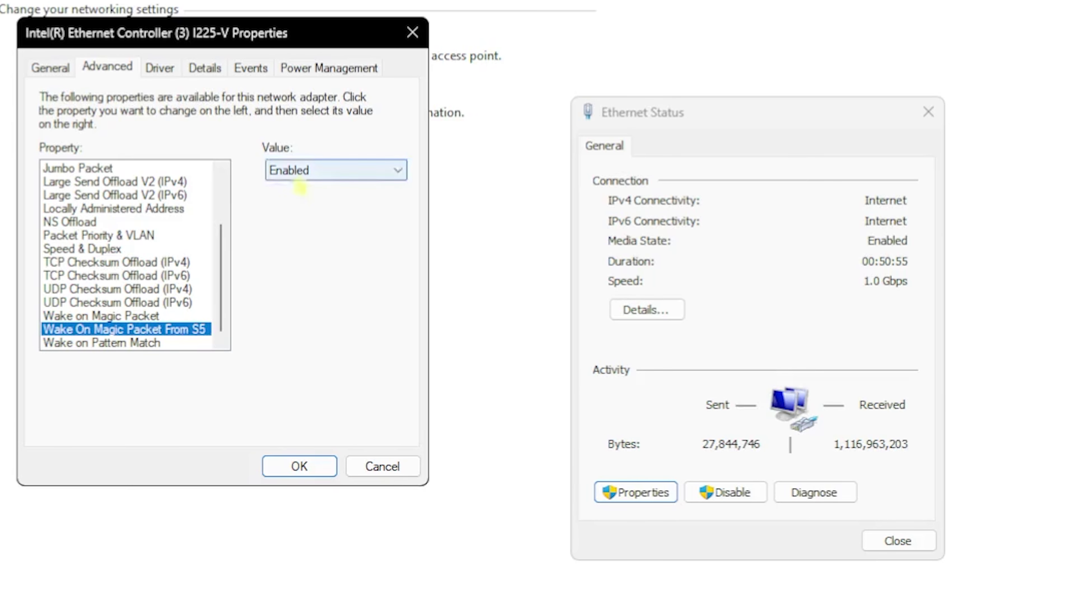
left_click(300, 177)
left_click(307, 201)
left_click(115, 343)
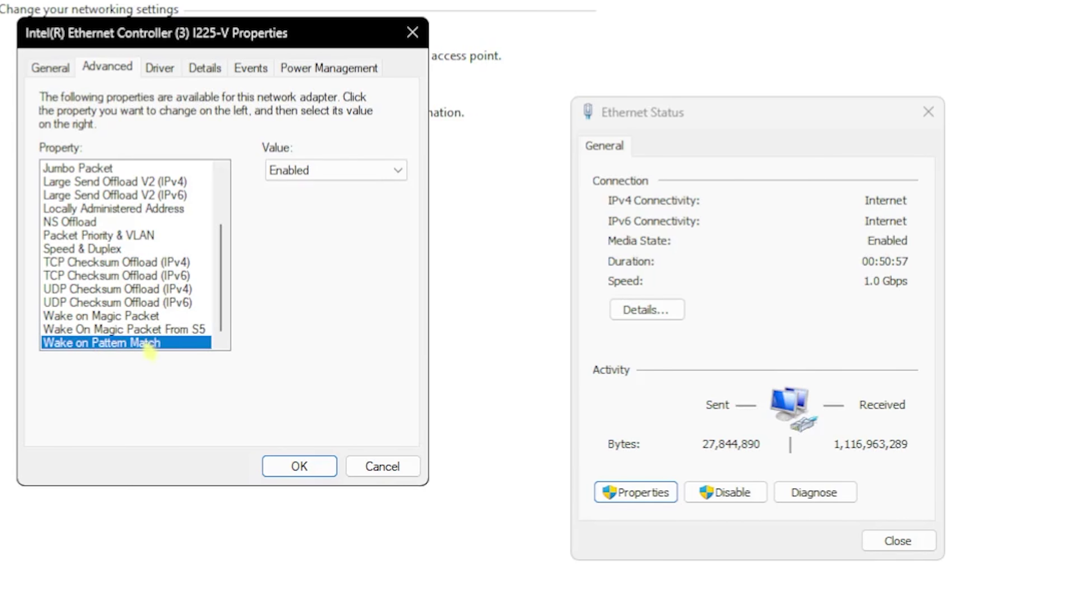
scroll(115, 289, "up", 2)
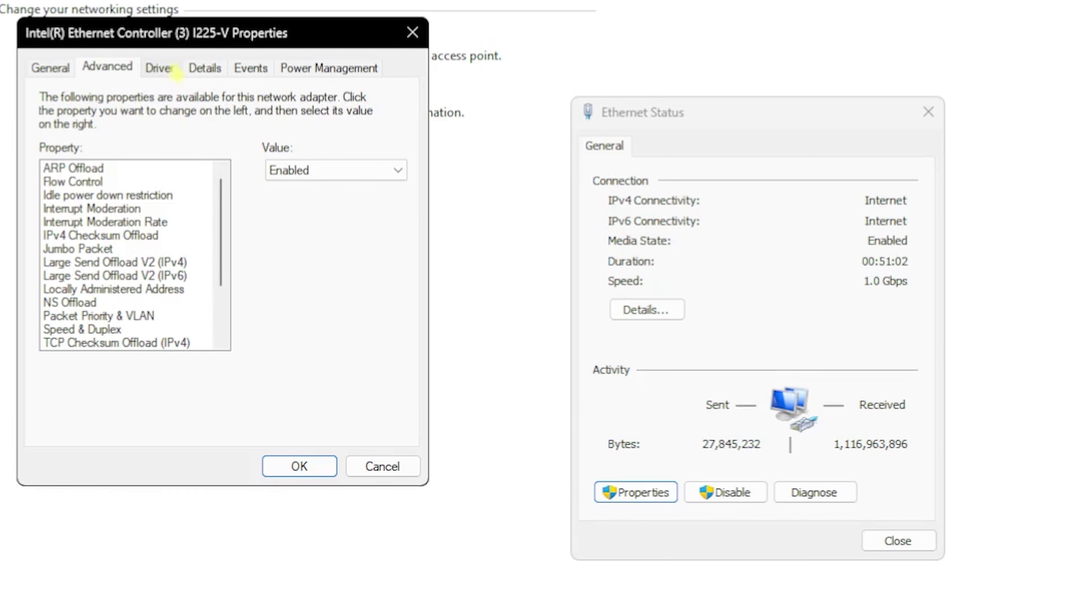
Step: Leave 'Allow the computer to turn off this device' unchecked, then close the adapter and Ethernet Status windows
left_click(326, 72)
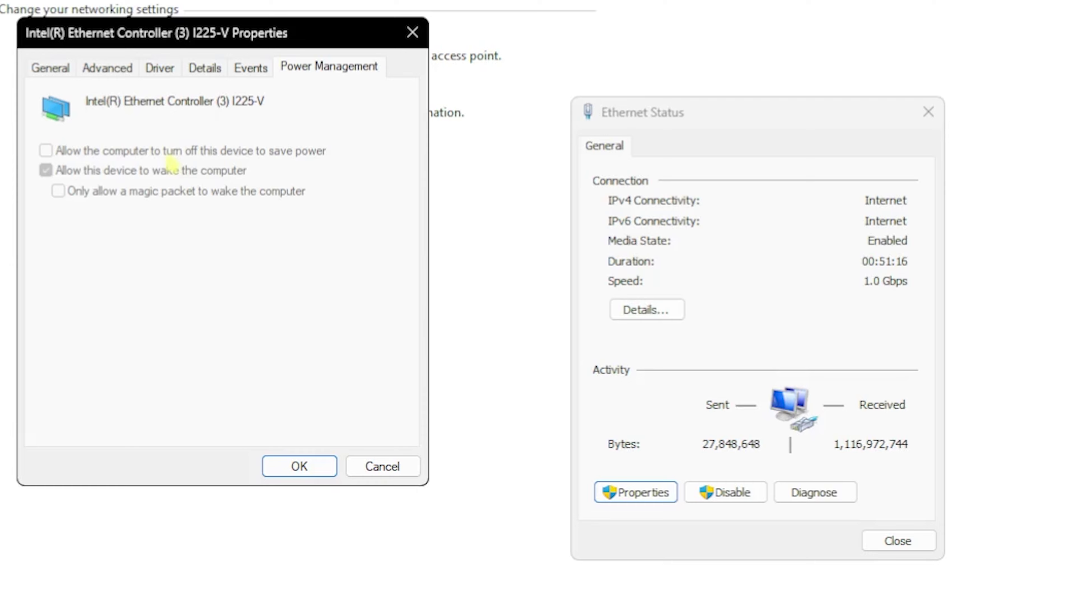
left_click(315, 467)
left_click(905, 543)
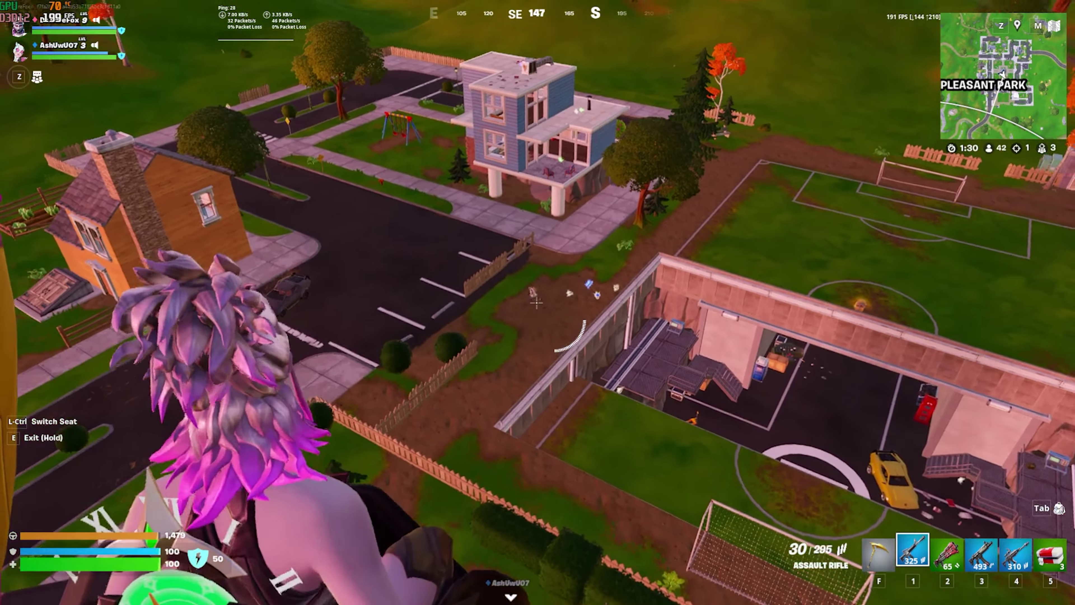
left_click(536, 302)
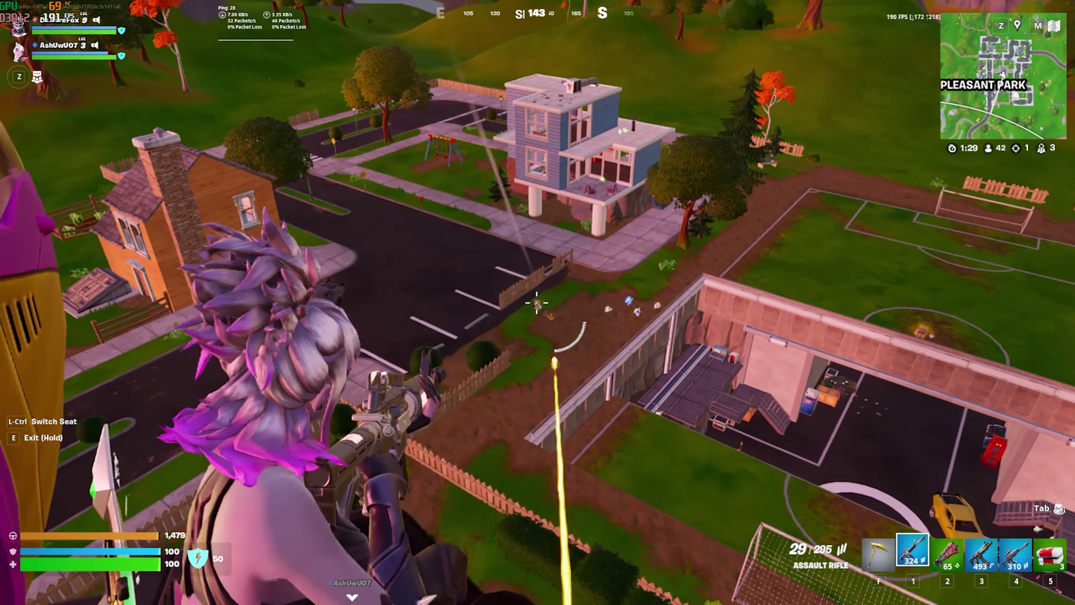
left_click(536, 302)
left_click(536, 302)
left_click(536, 302)
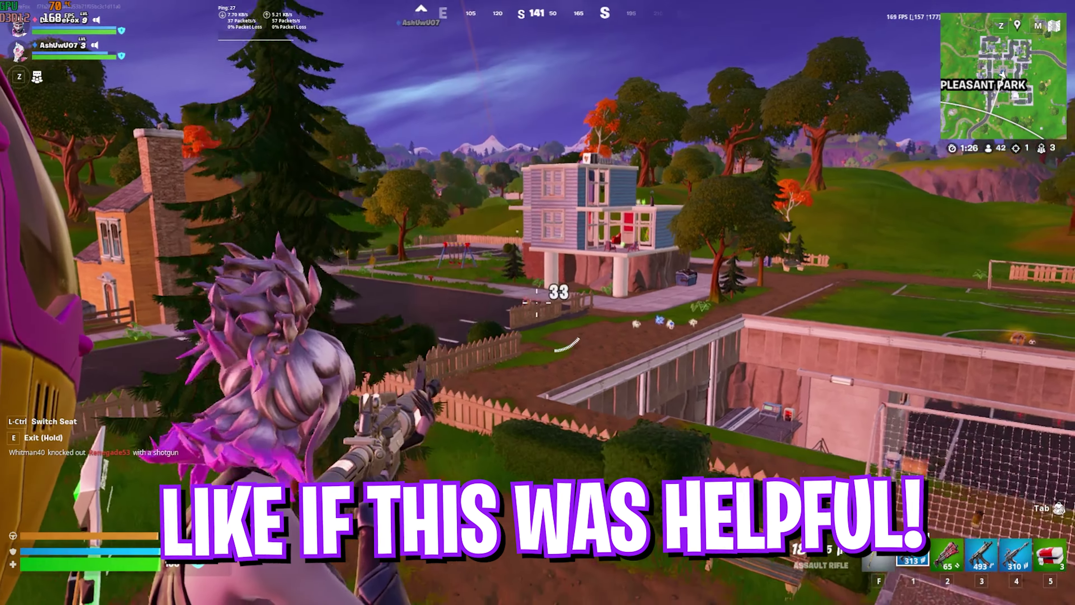
key("r")
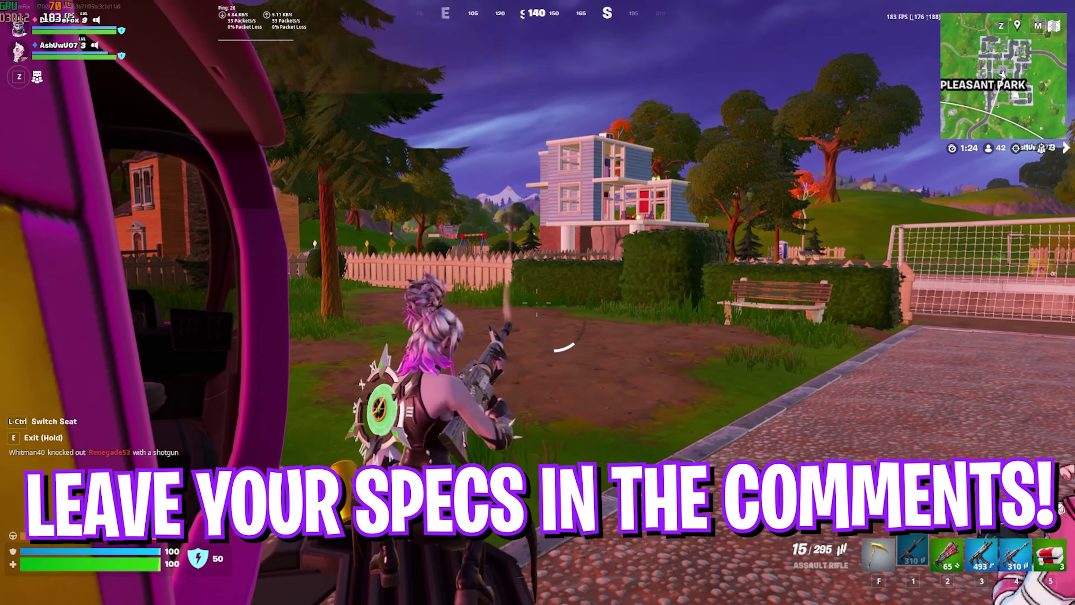
key("e")
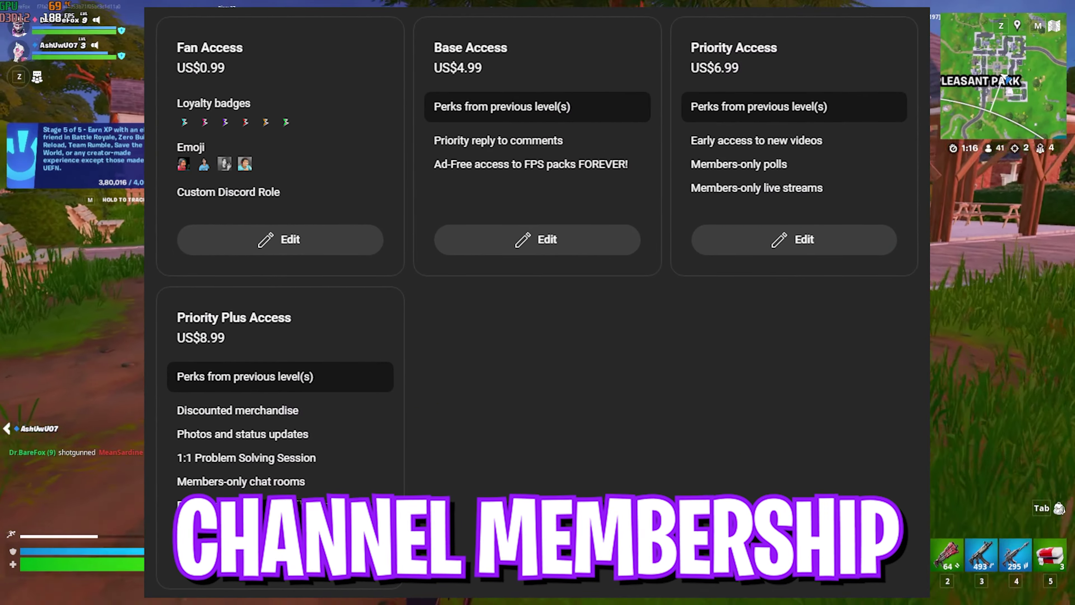
key("e")
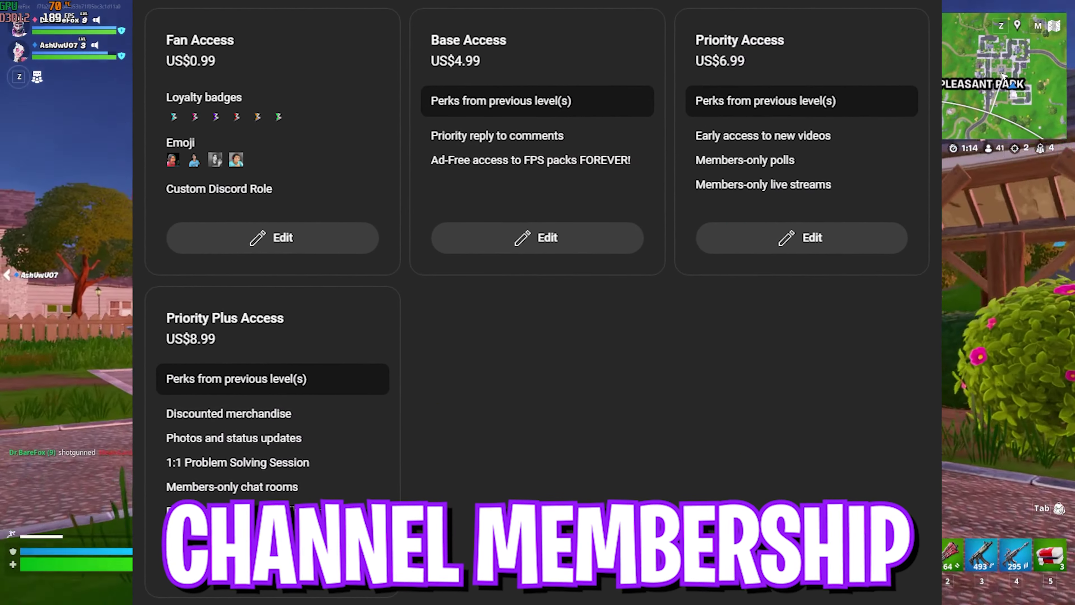